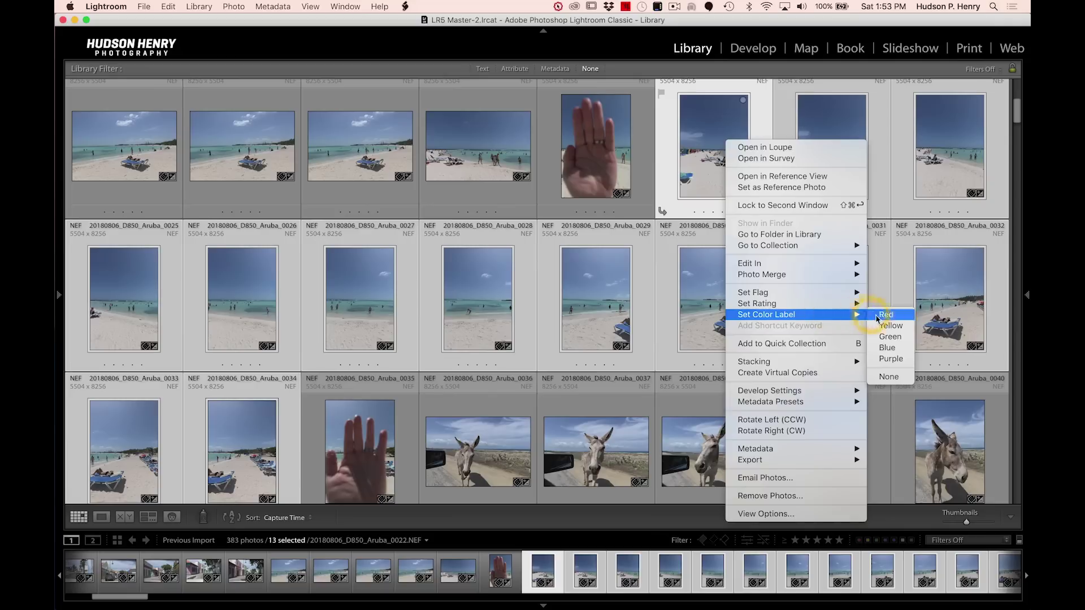
Step: Give the 13 selected vertical beach panorama frames a blue color label and group them into a stack
click(893, 349)
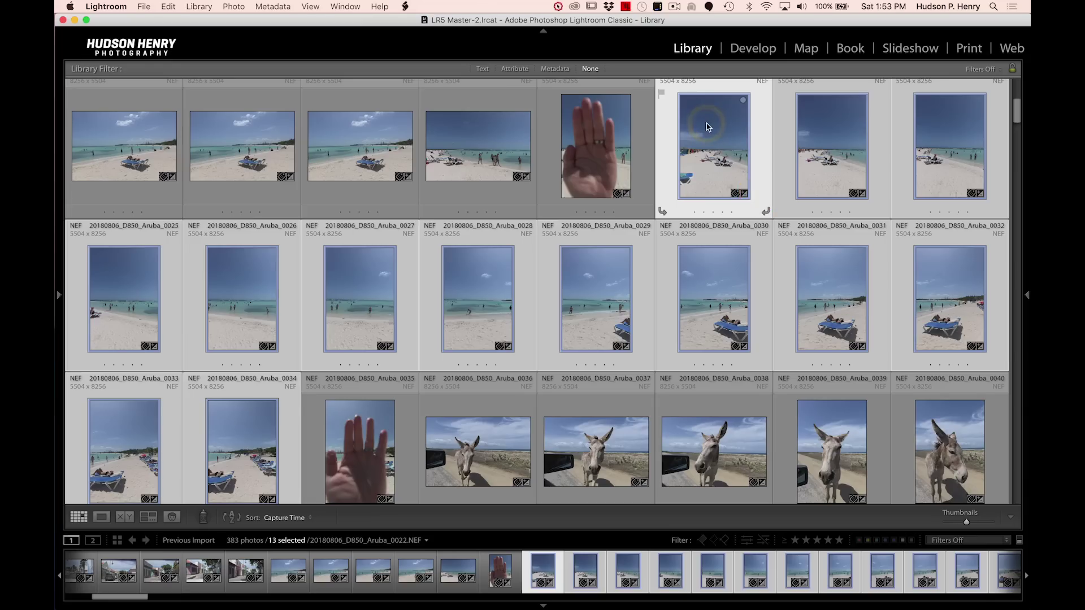
right_click(708, 126)
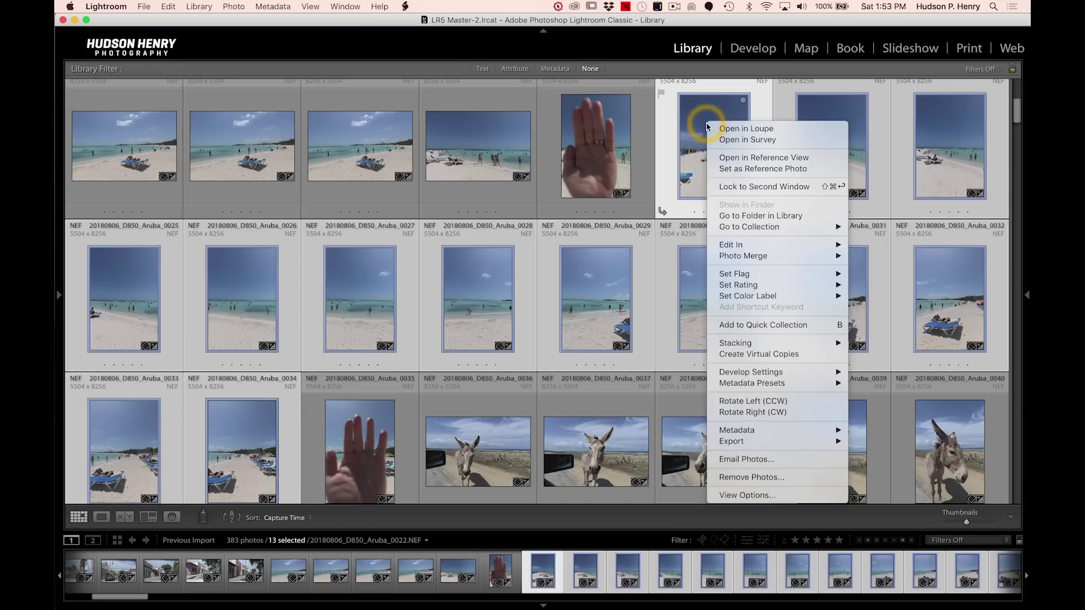
mouse_move(769, 344)
click(874, 344)
click(884, 345)
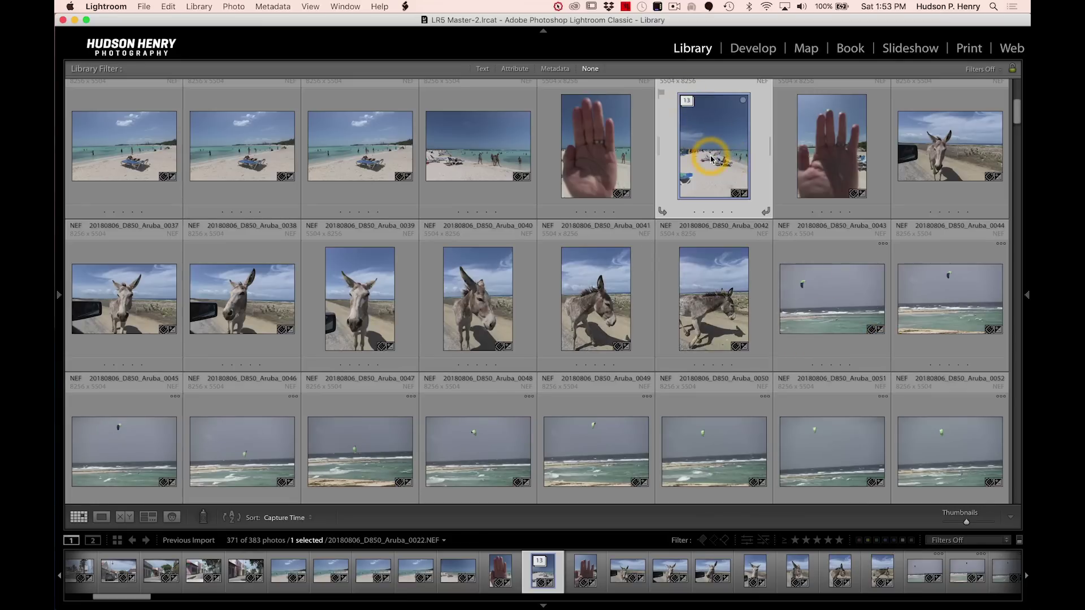
Step: Look through the rest of the imported photos in the grid and return to the first street images
scroll(582, 167, down, 3)
scroll(582, 168, down, 20)
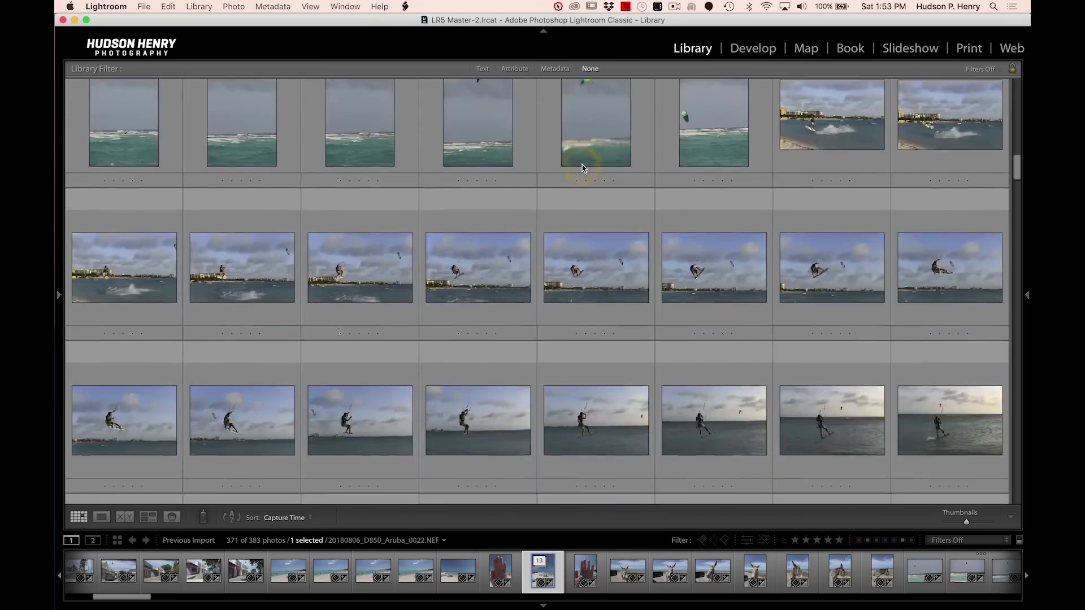
scroll(582, 168, down, 15)
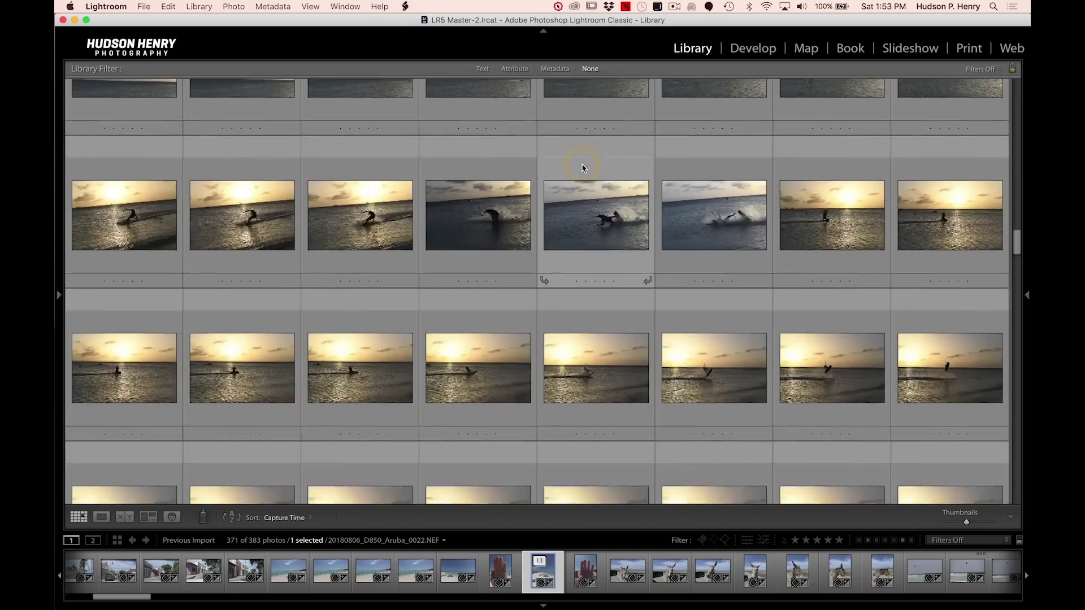
scroll(581, 168, down, 15)
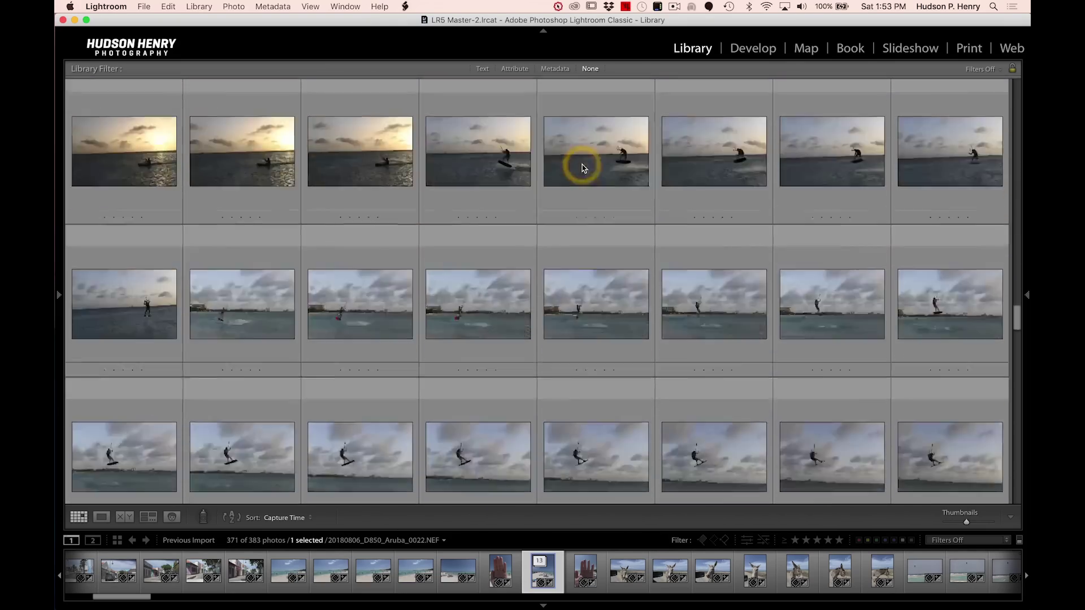
scroll(582, 168, down, 15)
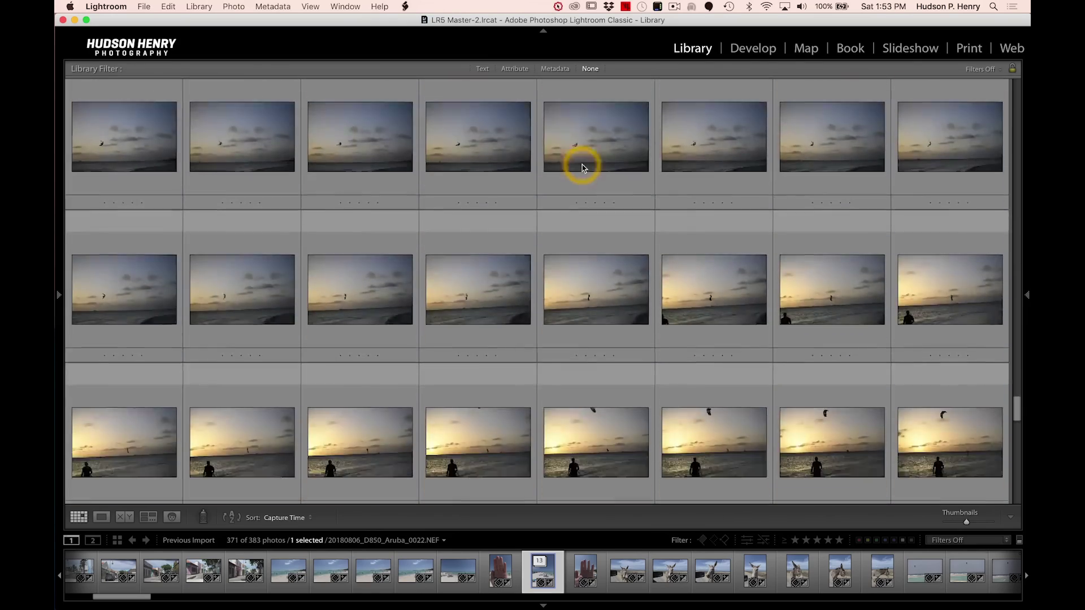
scroll(582, 168, down, 15)
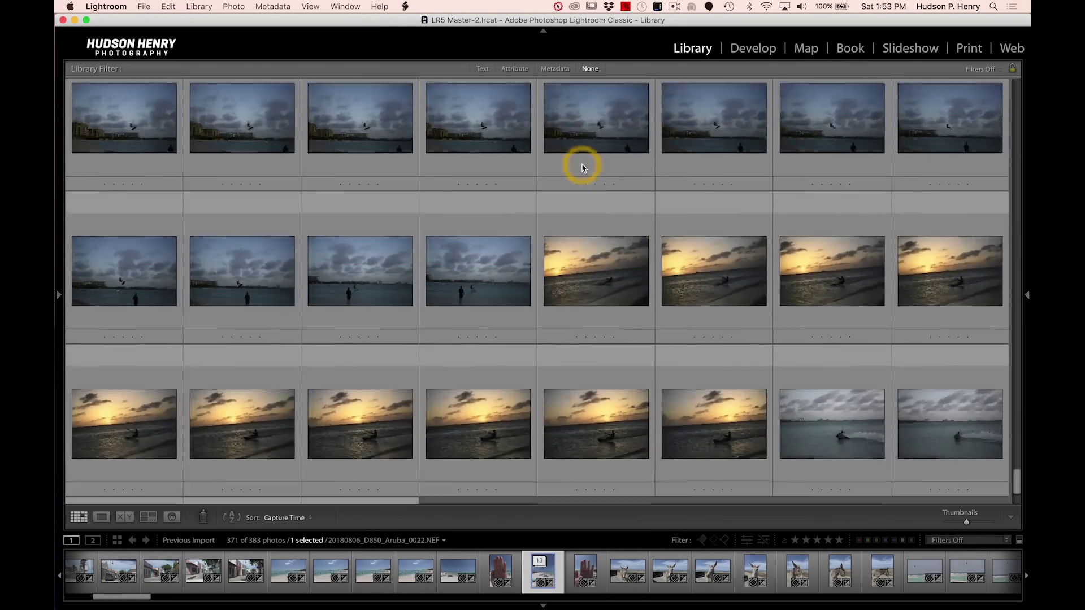
scroll(582, 167, up, 20)
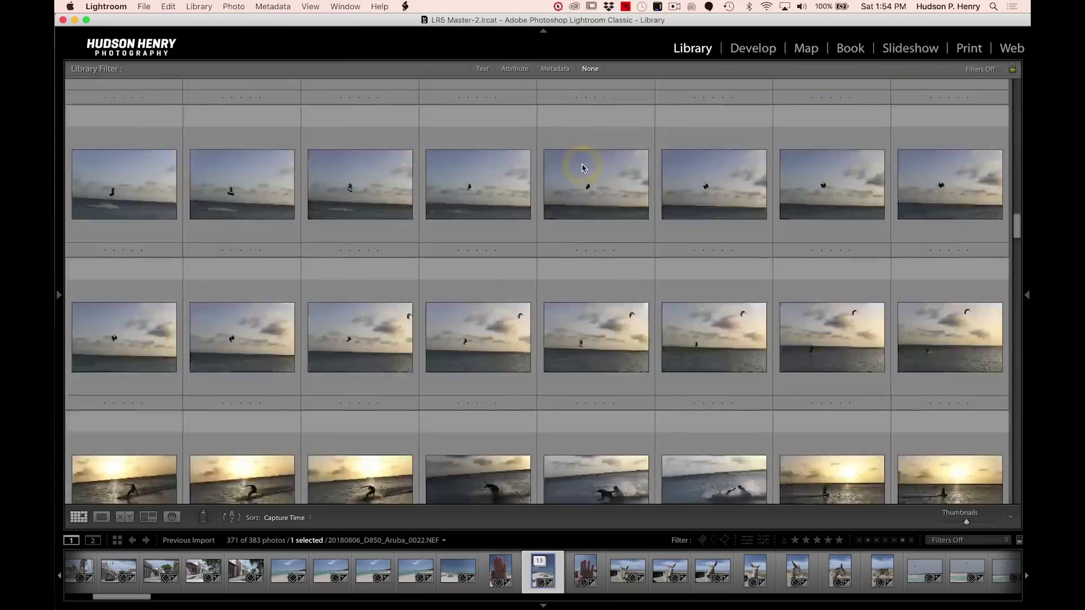
scroll(582, 168, up, 10)
scroll(593, 460, down, 1)
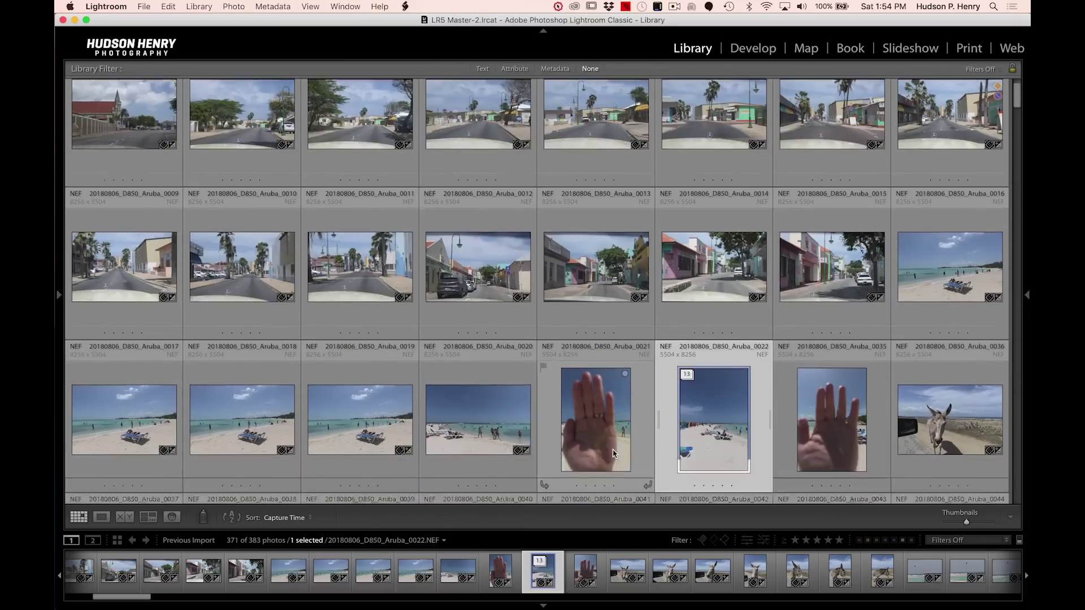
scroll(613, 453, up, 1)
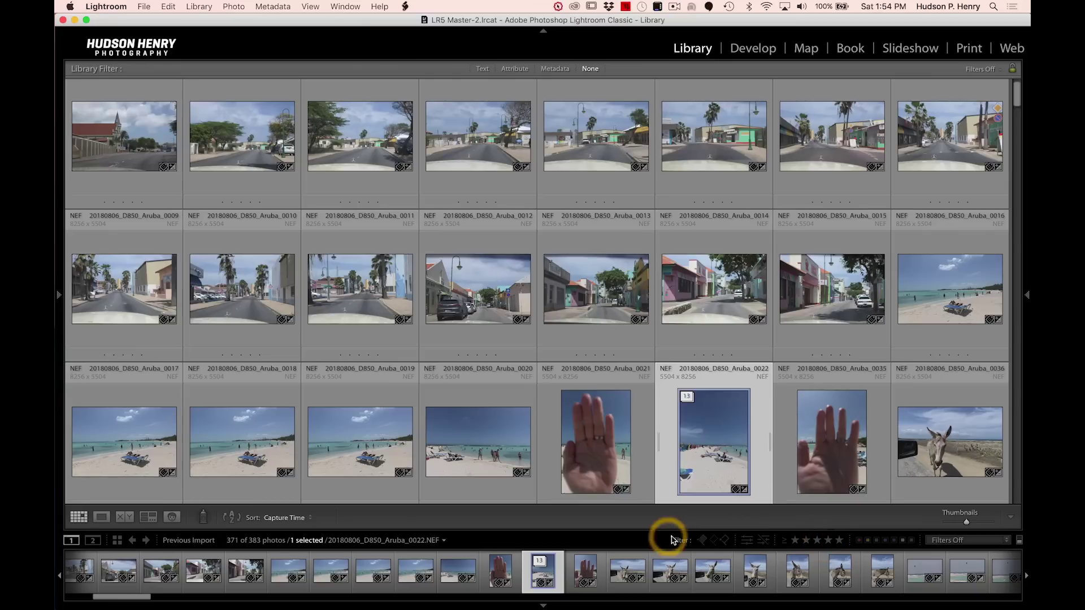
Step: Turn on photo filtering and show only flagged and unflagged photos, excluding rejected ones
click(1019, 540)
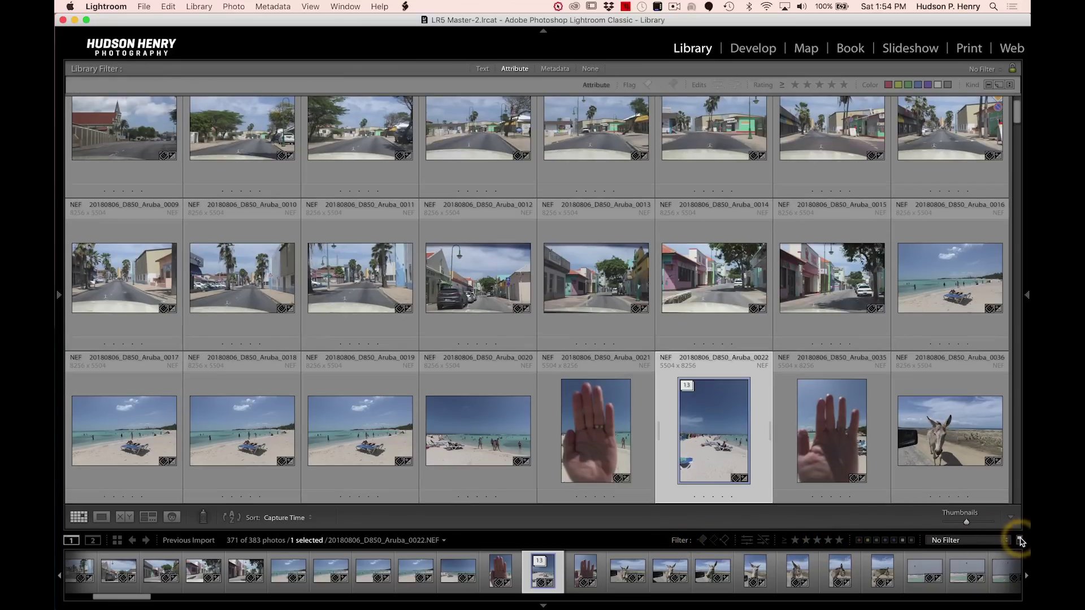
click(715, 540)
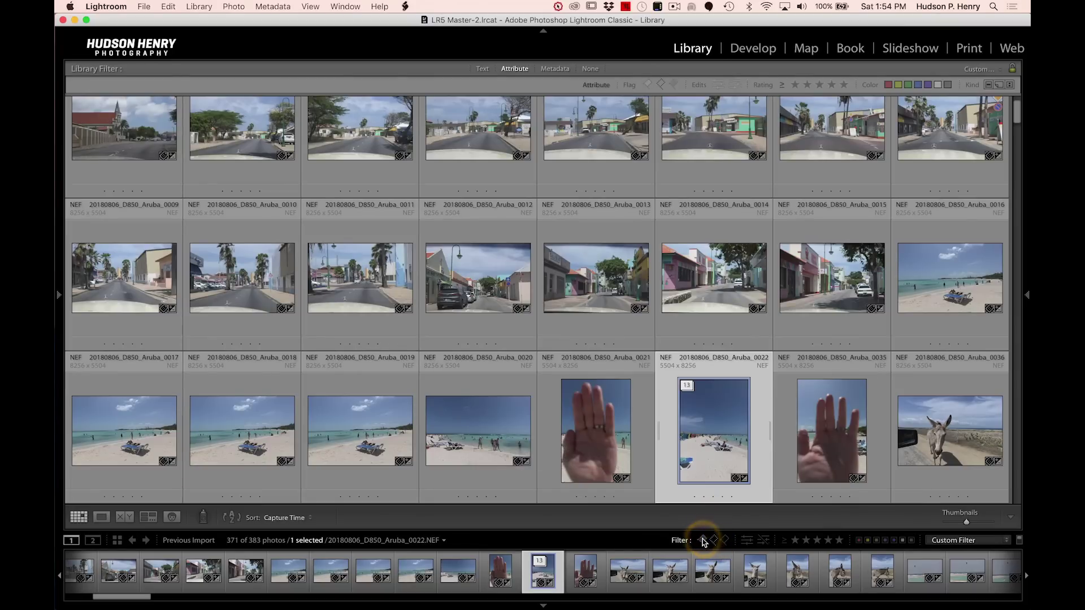
click(702, 541)
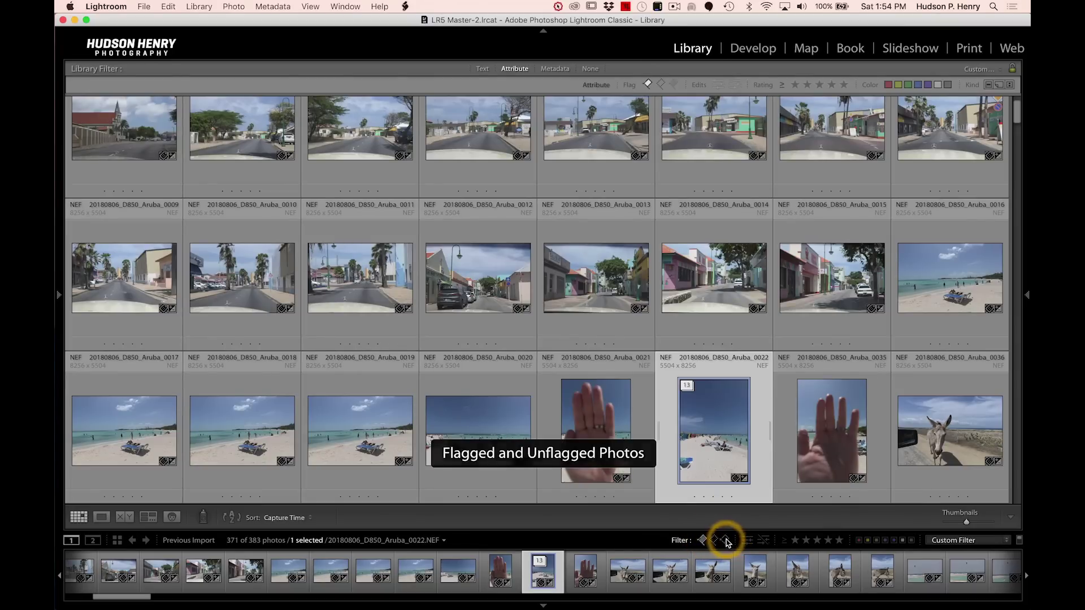
click(726, 541)
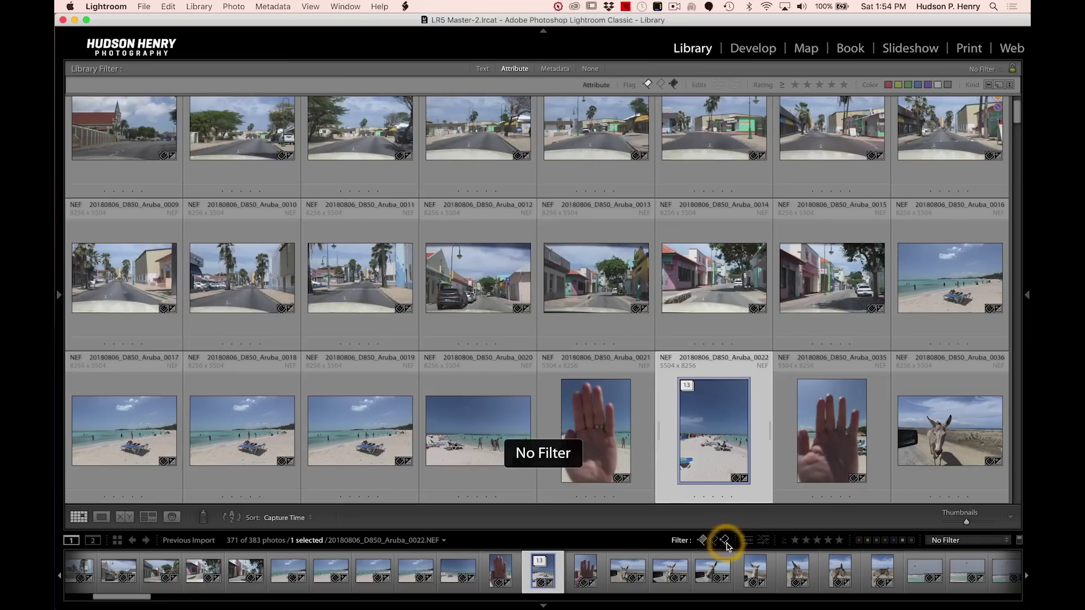
click(727, 541)
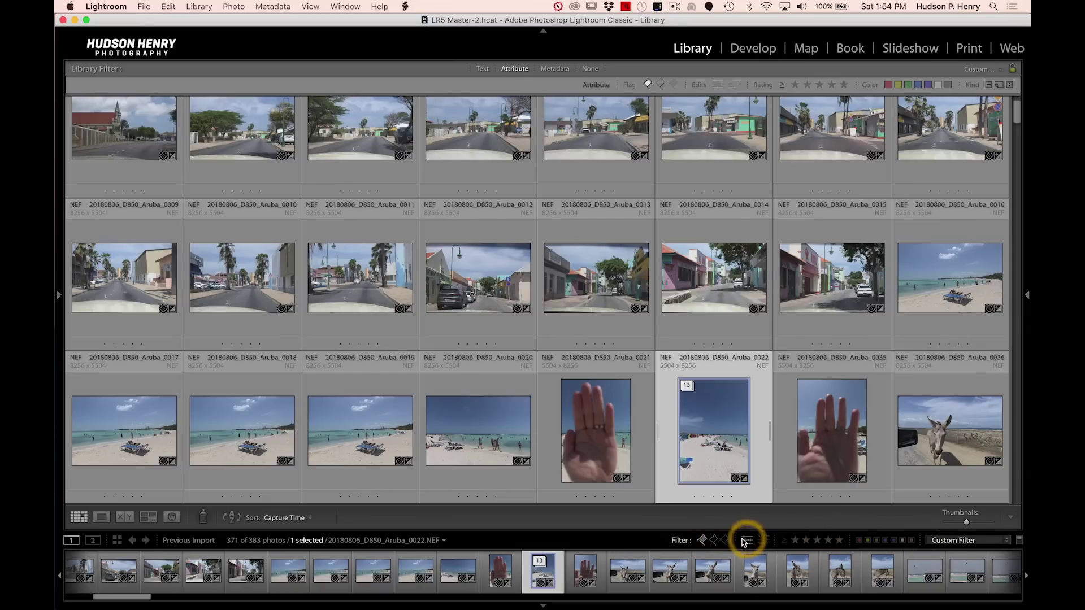
click(714, 541)
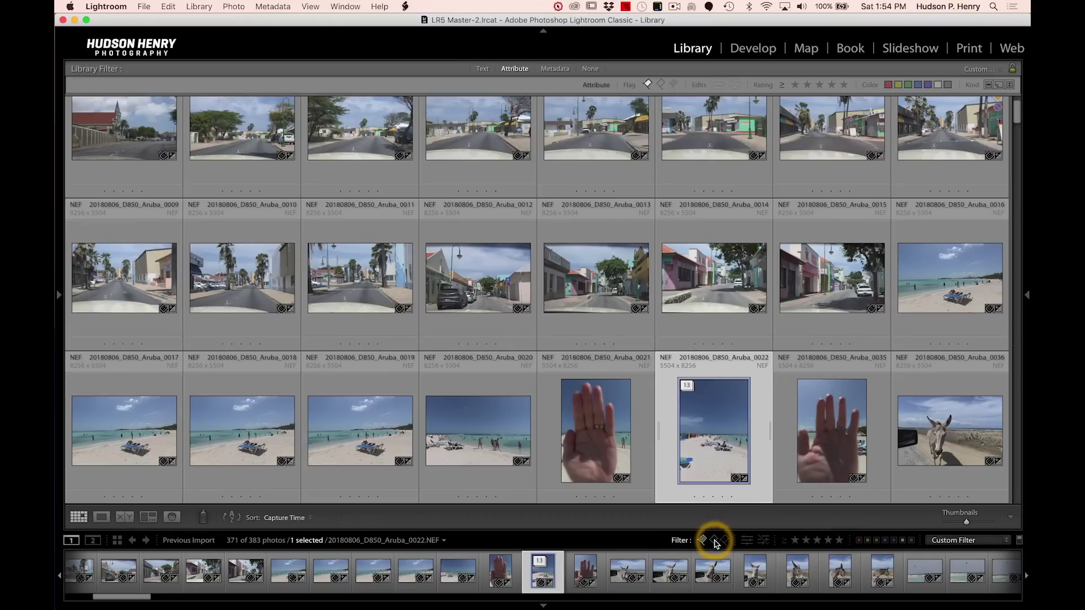
Step: Open the first photo, 20180806_D850_Aruba_0001, in Loupe view and reject photos 0001 through 0003
scroll(377, 325, up, 2)
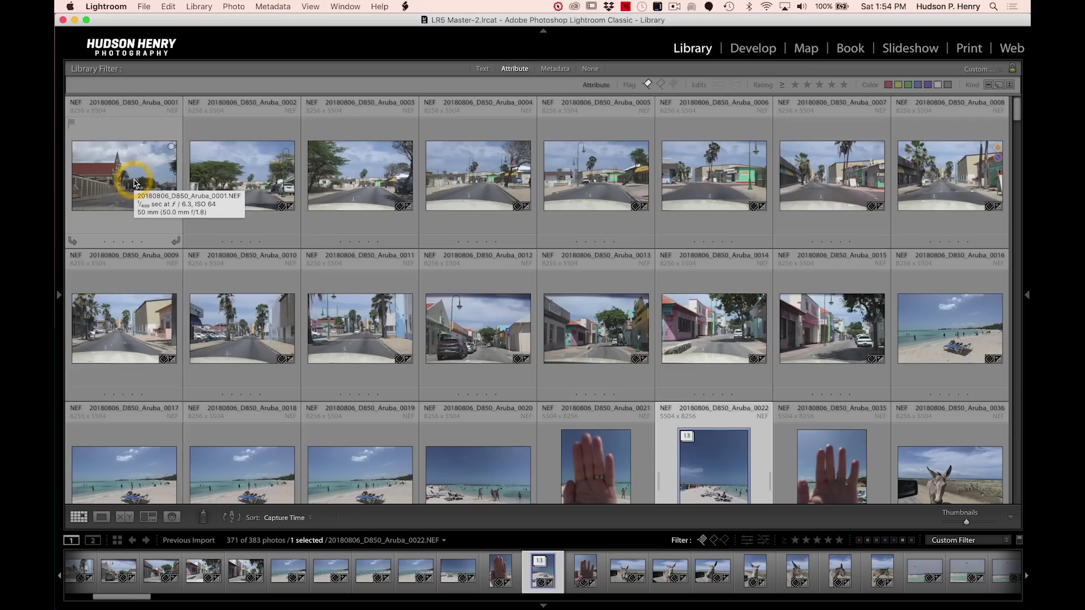
click(134, 183)
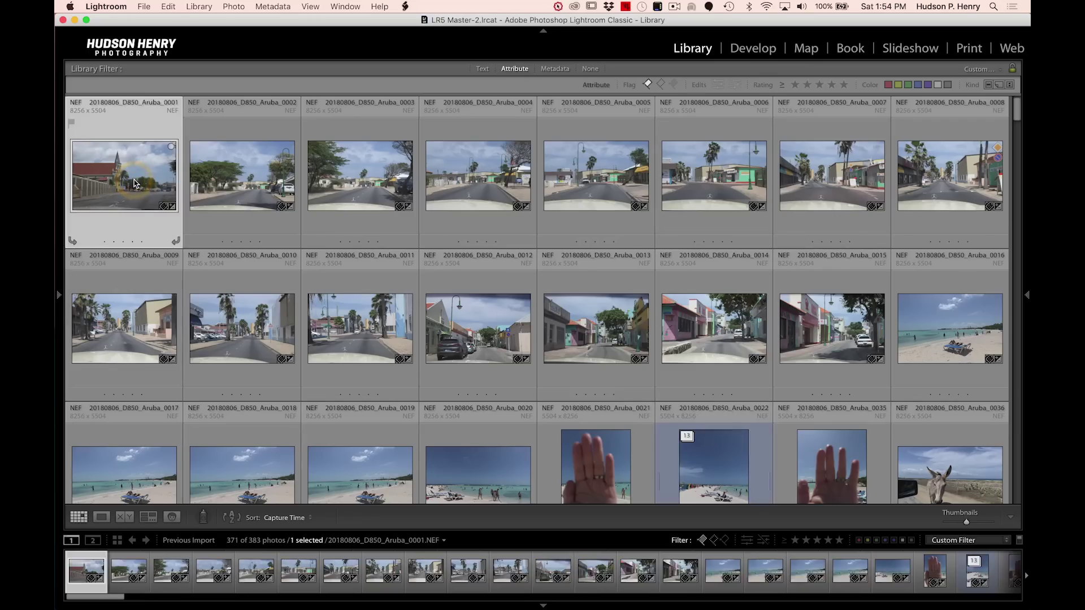
double_click(134, 182)
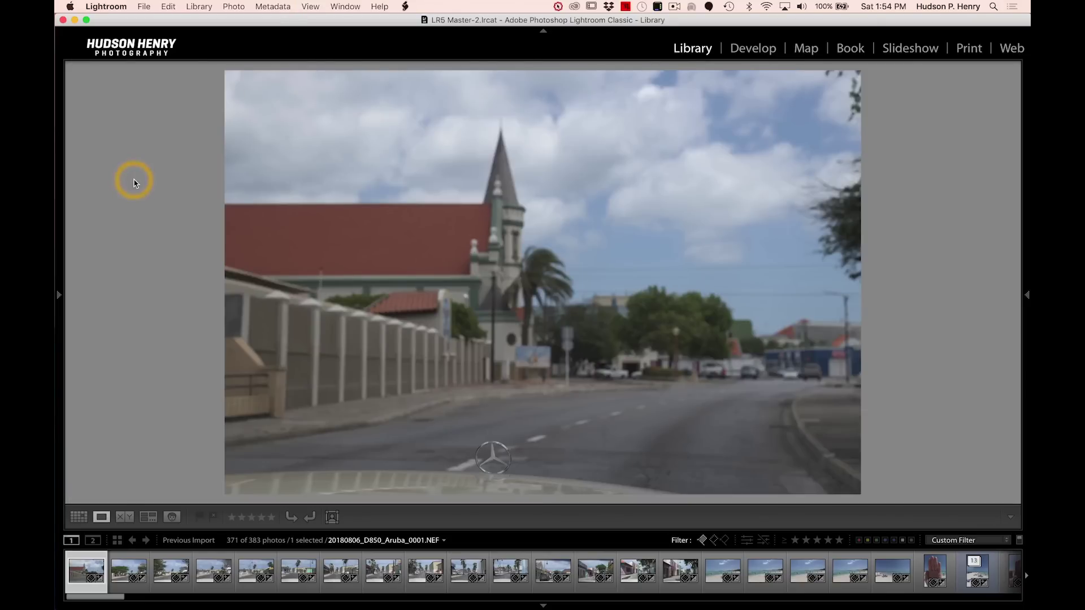
key(x)
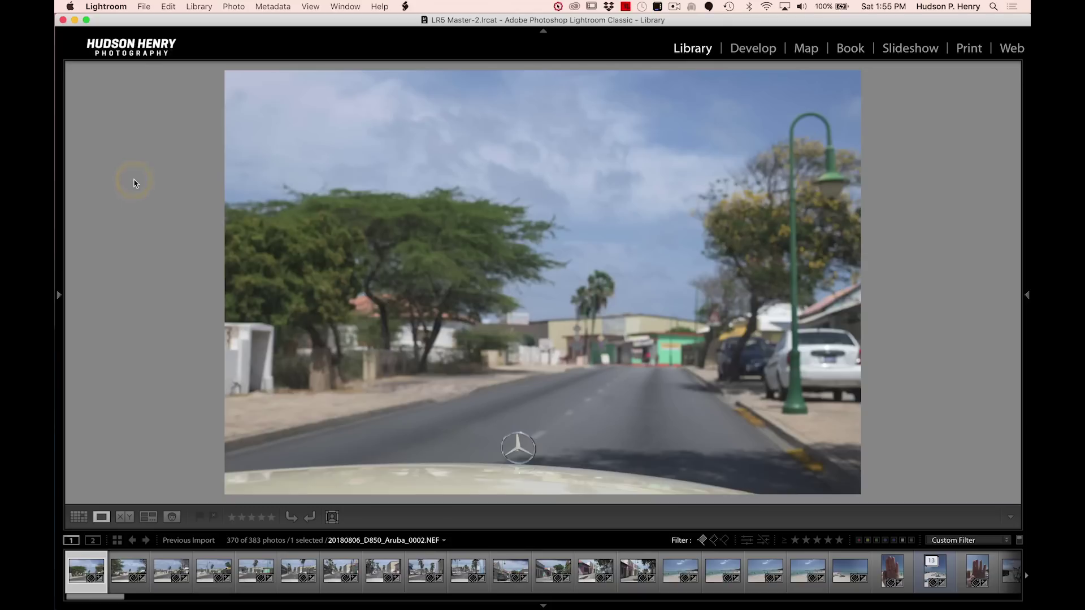
key(x)
key(x)
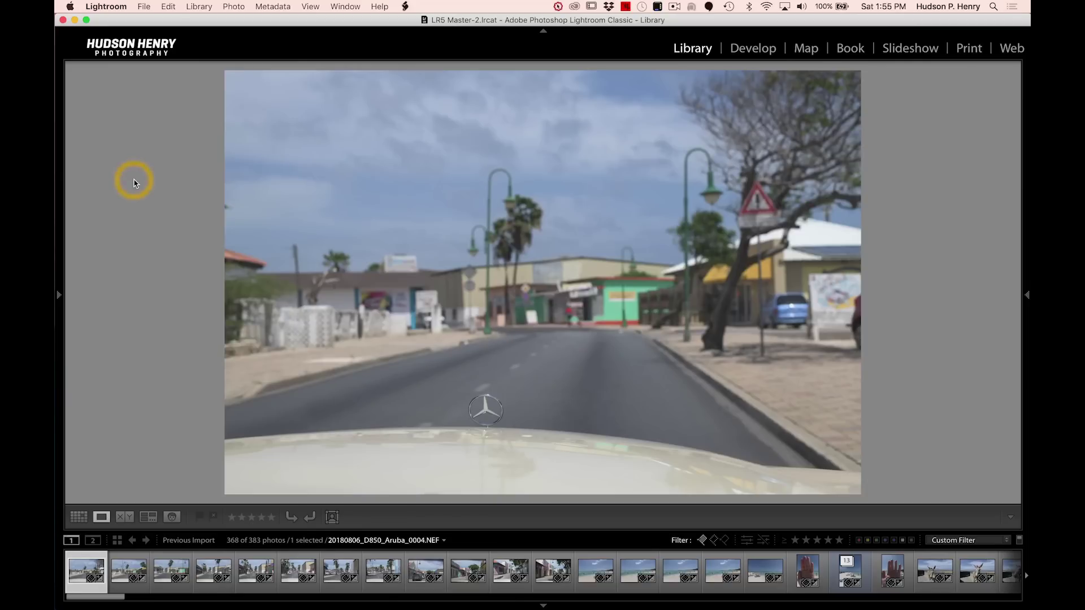
Step: Keep street photo 0004 unflagged and reject photos 0005 through 0012
key(Right)
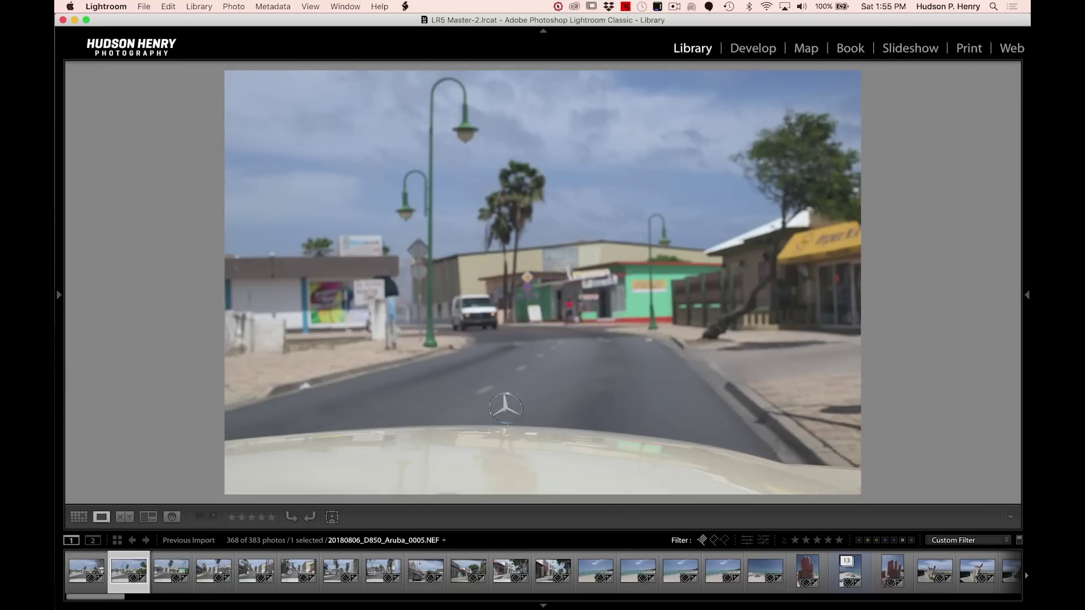
key(x)
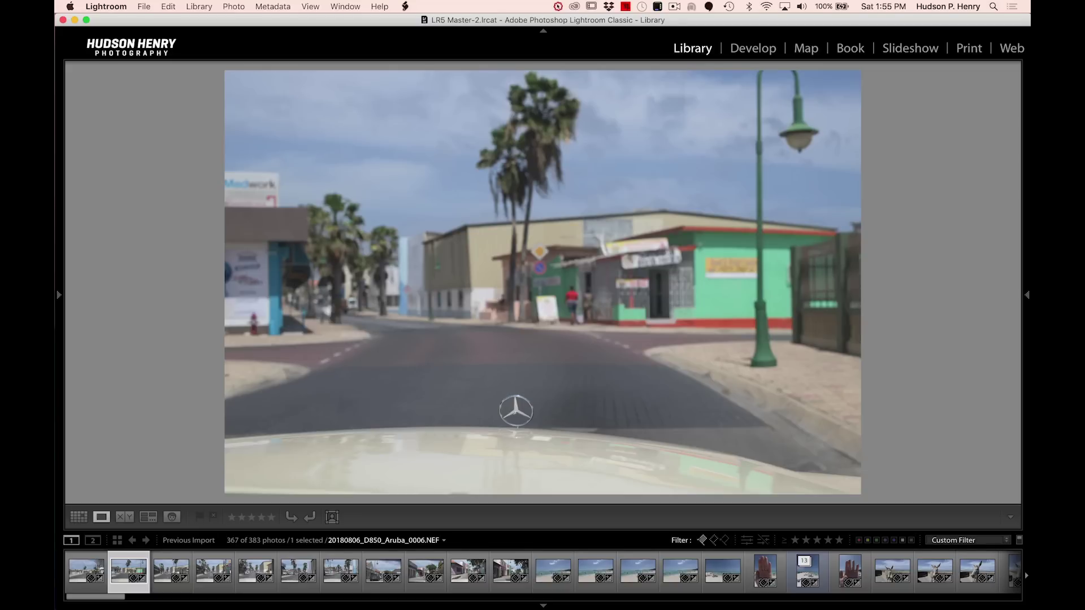
key(x)
key(x)
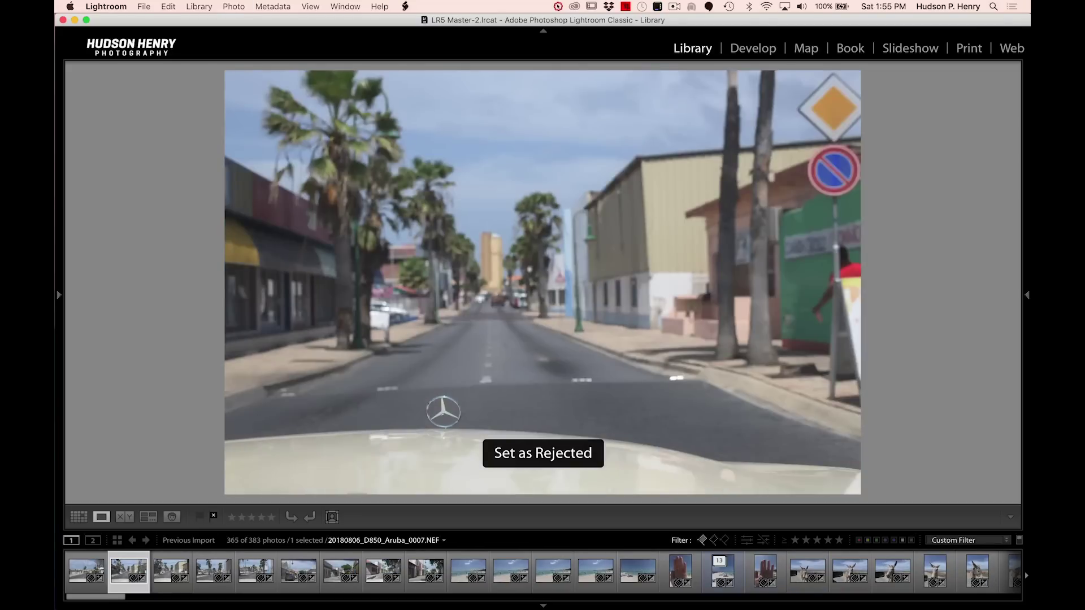
key(x)
key(x)
key(x)
key(x)
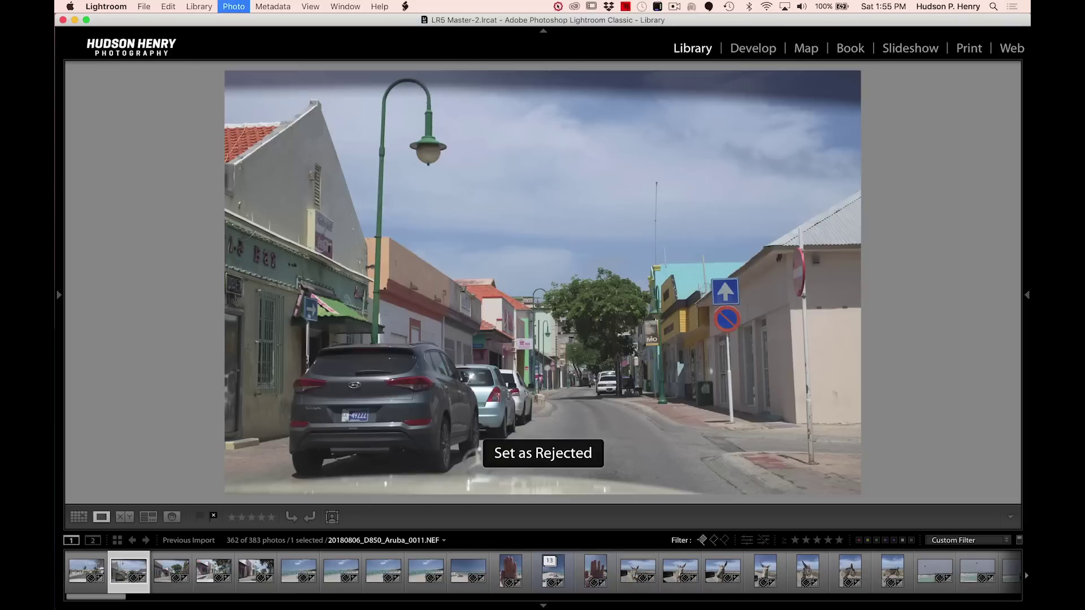
key(x)
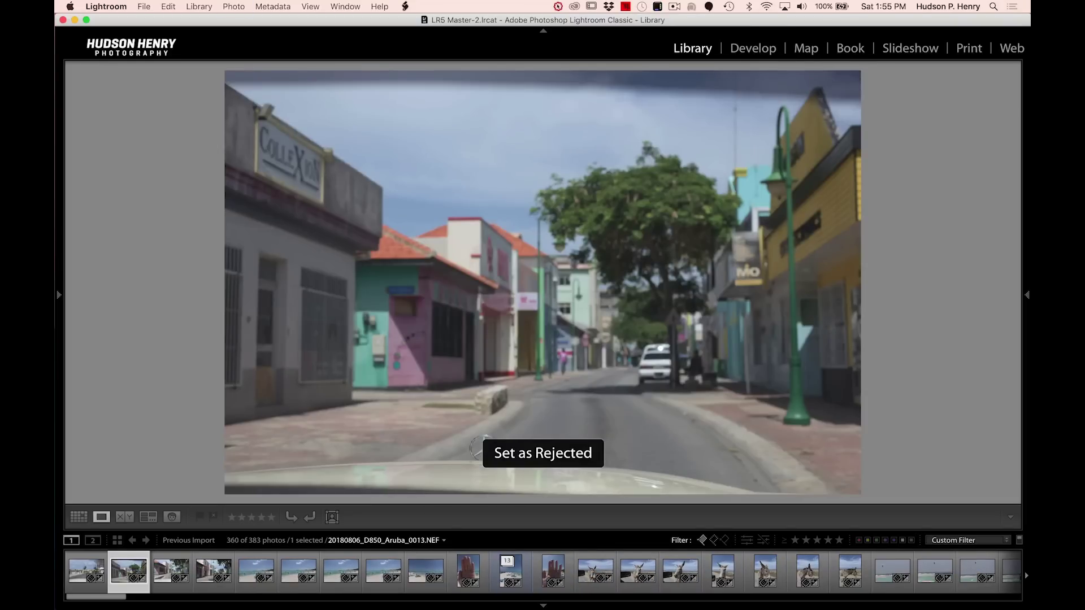
Step: Skip photo 0013 and give street photos 0014 and 0015 a one-star rating
key(Right)
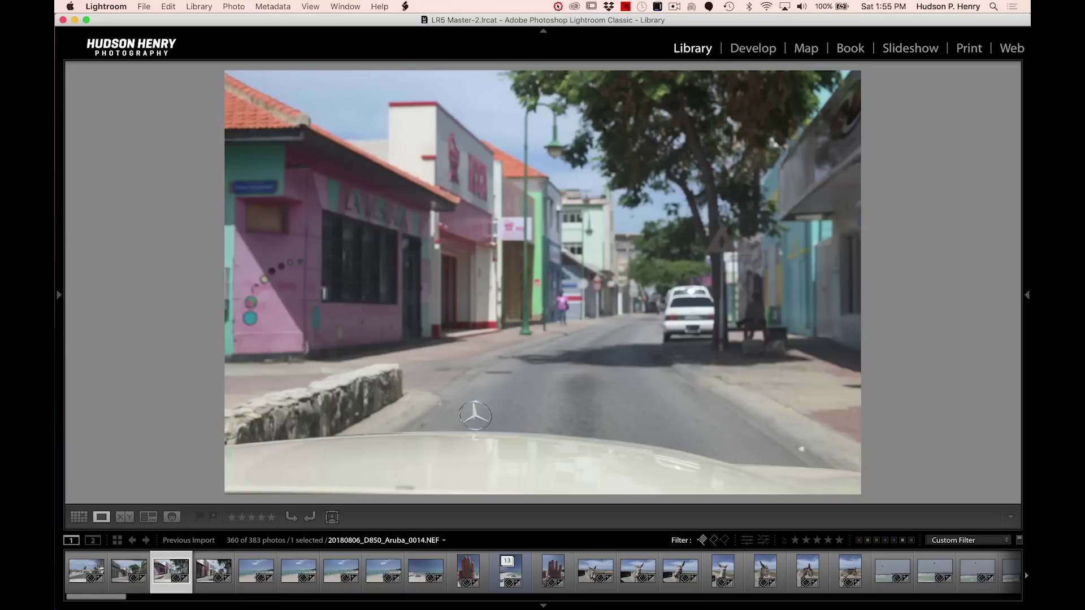
key(1)
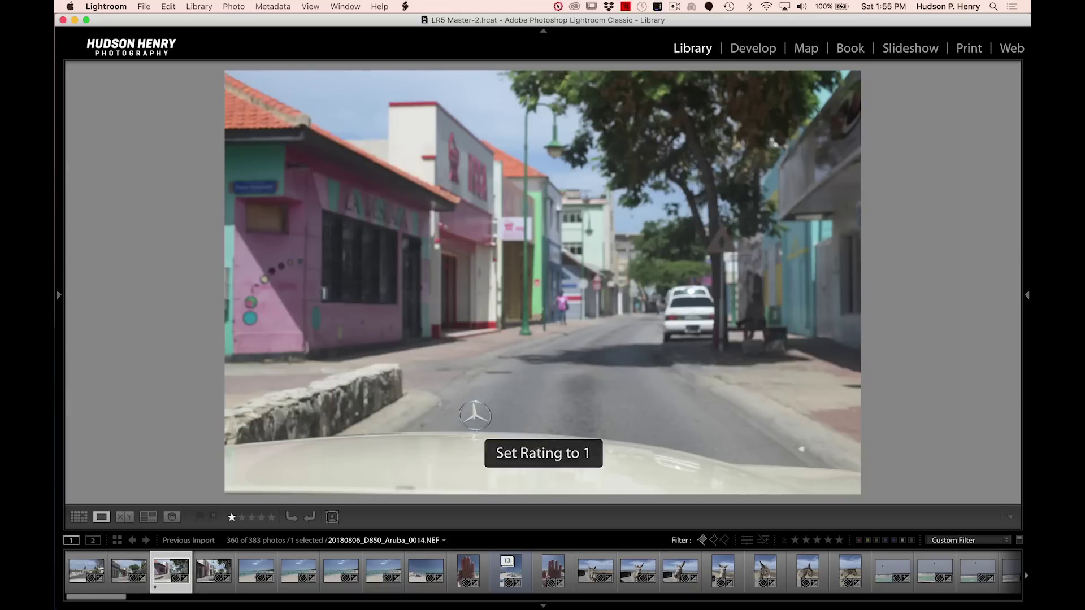
key(Right)
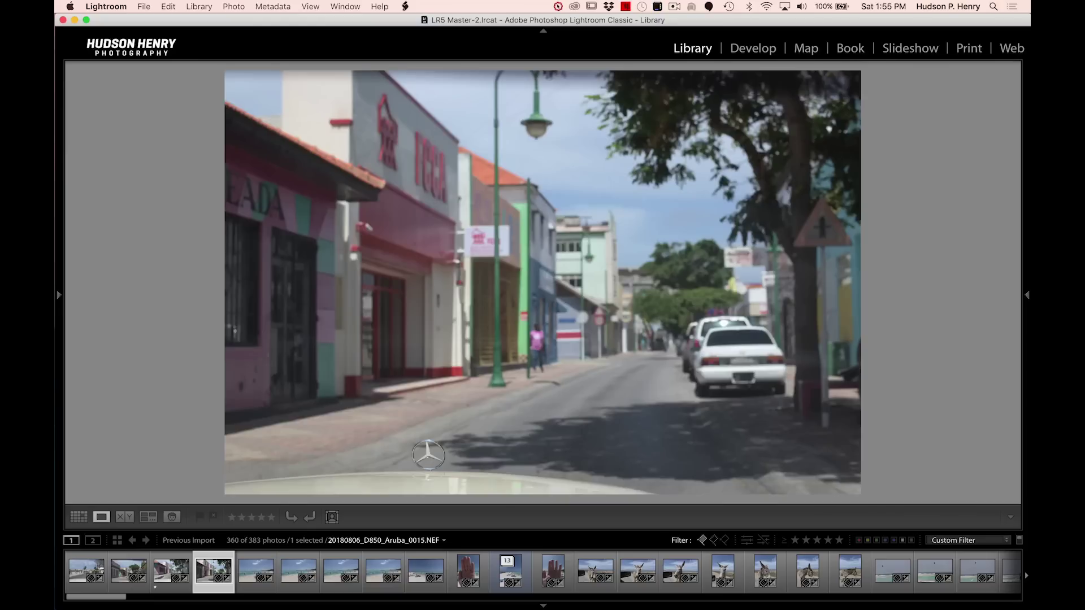
key(1)
Step: Return to photo 0014, reset its rating to 0 and reject it
key(Left)
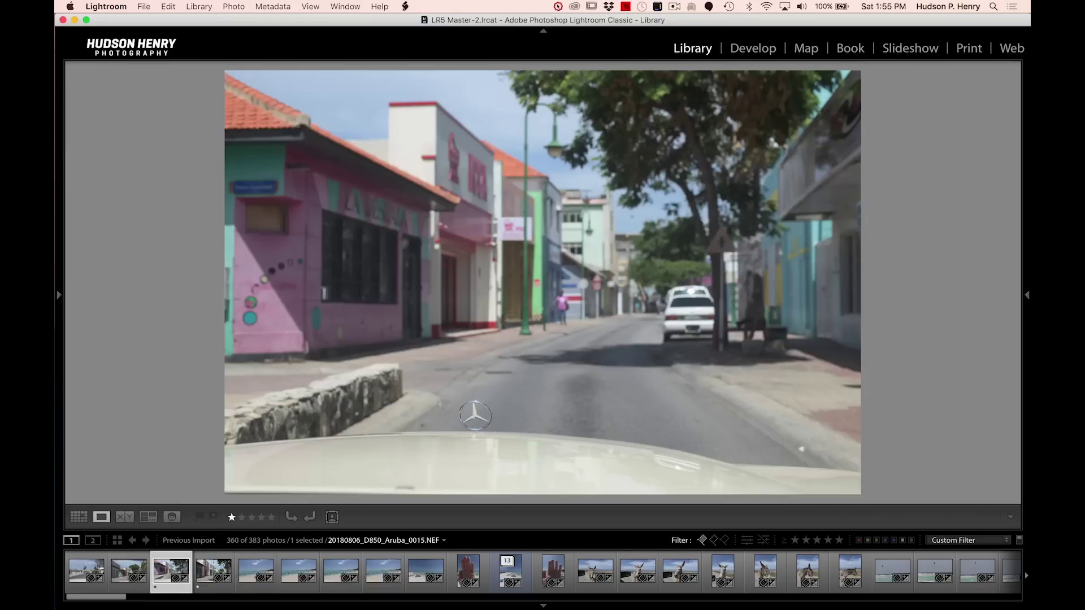
key(0)
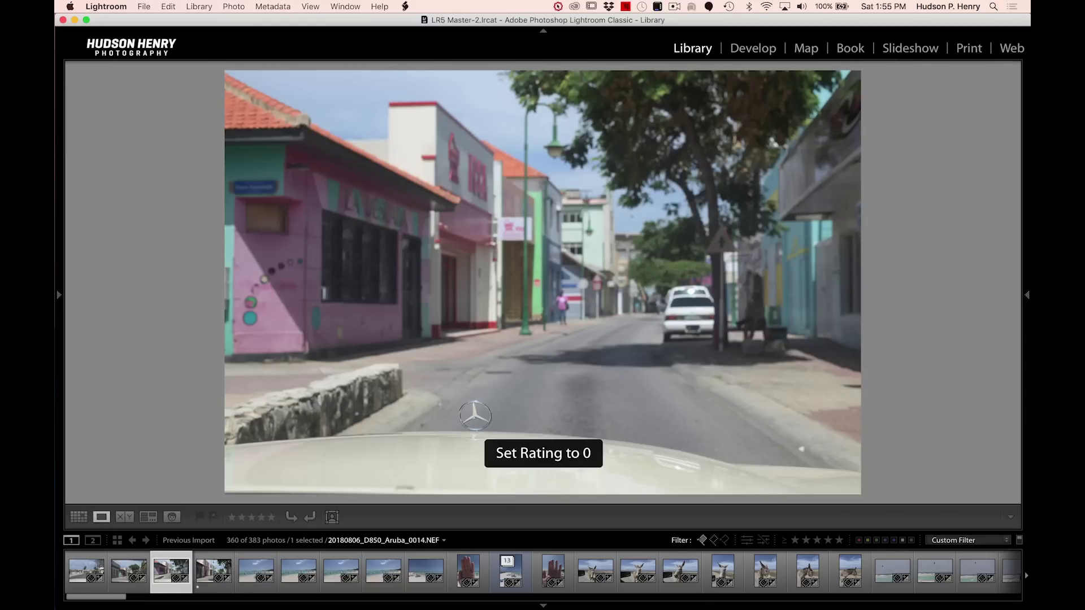
key(x)
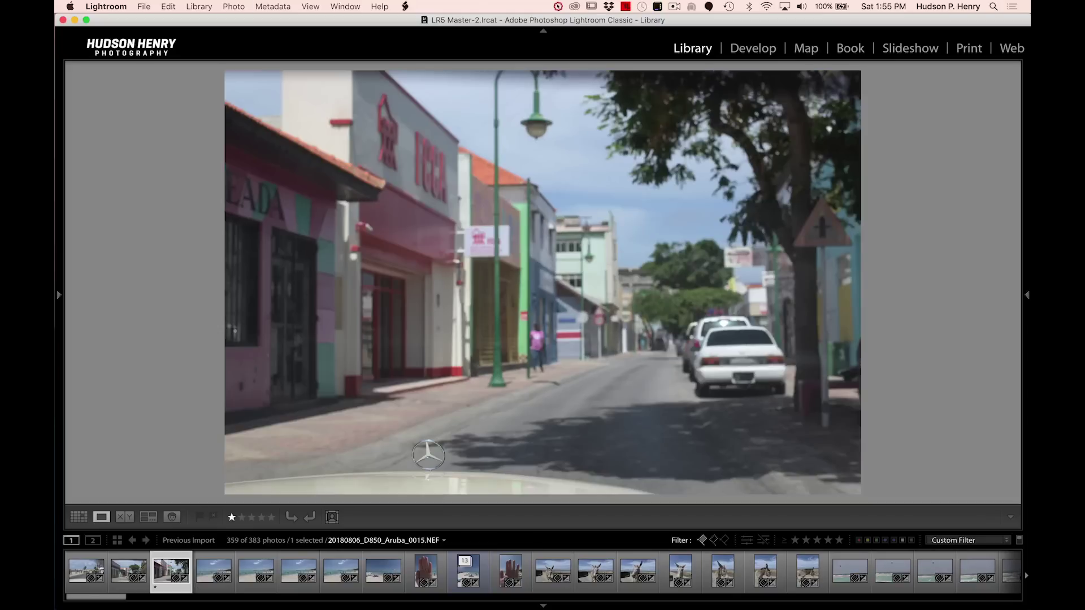
Step: Compare the beach photos with the blue lounge chair, 0016 through 0019
key(Right)
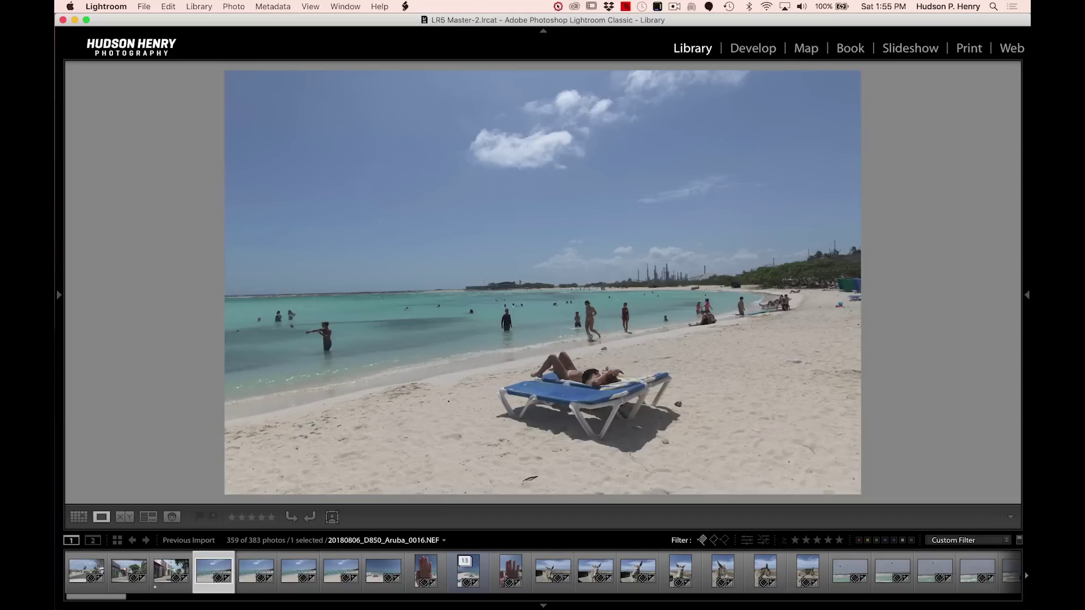
key(Right)
key(Right)
key(Right)
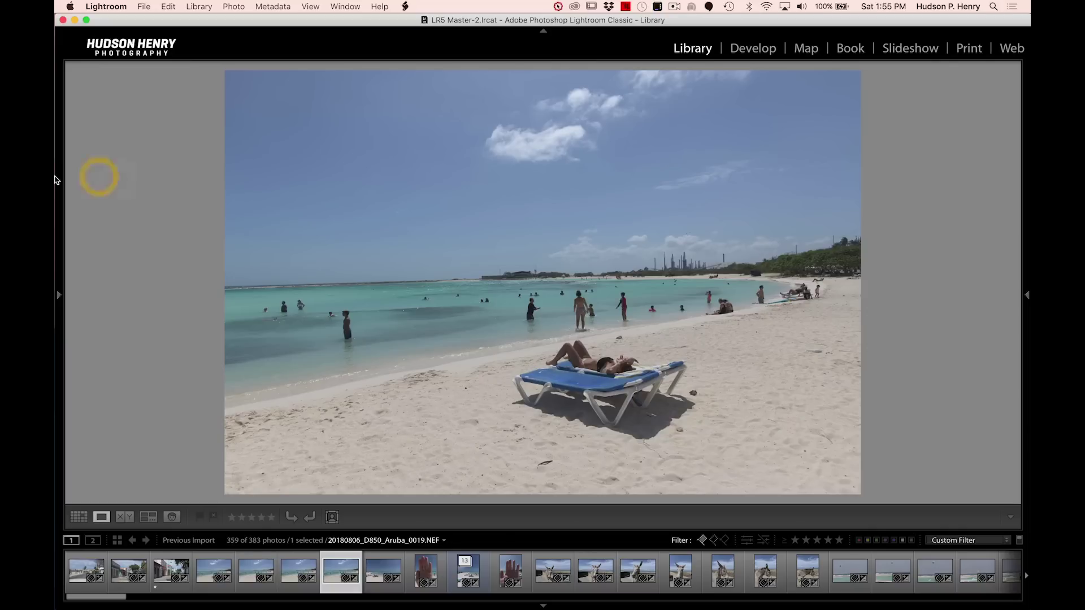
Step: Survey the four lounge chair beach photos 0016 through 0019 side by side and reject 0016, 0017 and 0019
shift+click(209, 575)
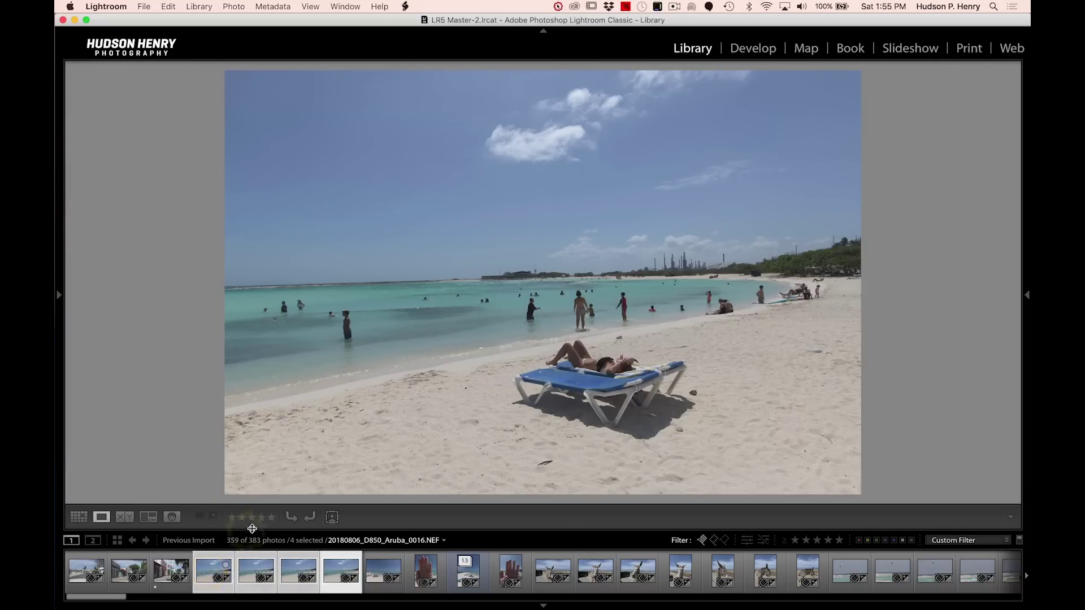
click(147, 518)
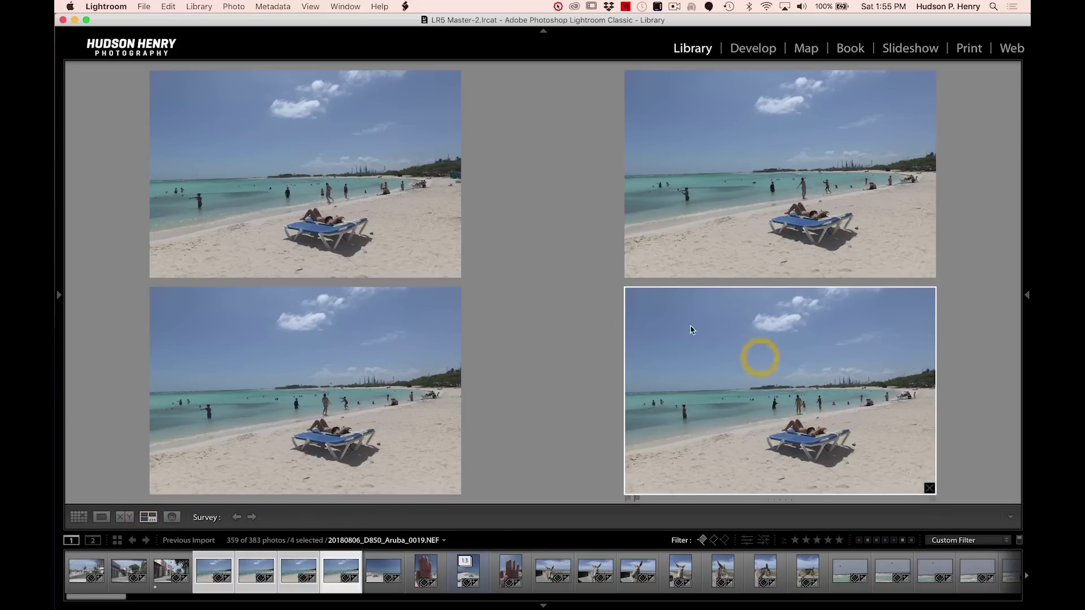
click(396, 192)
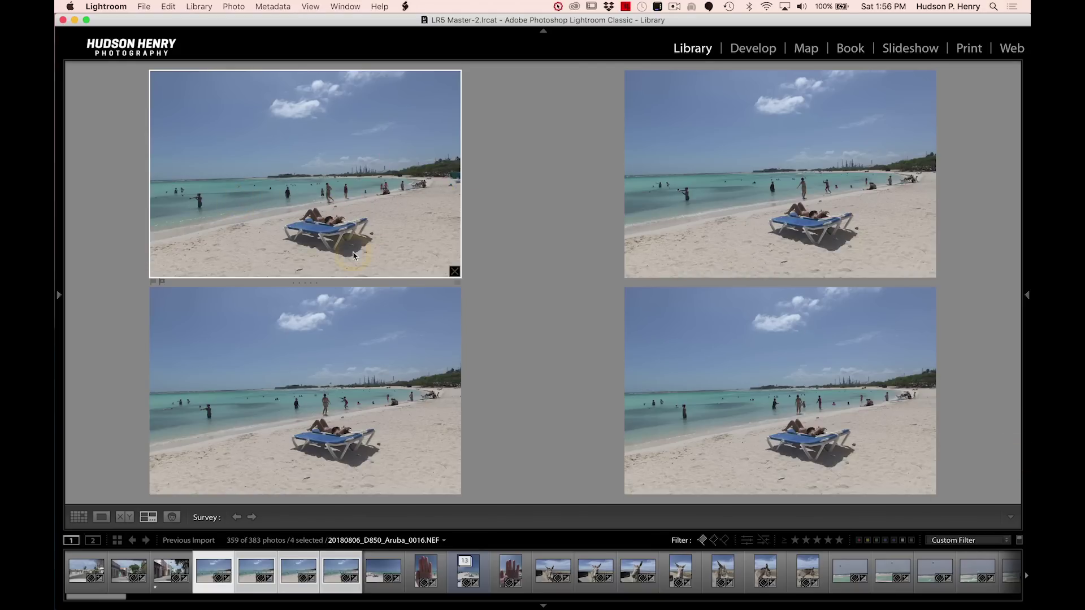
key(x)
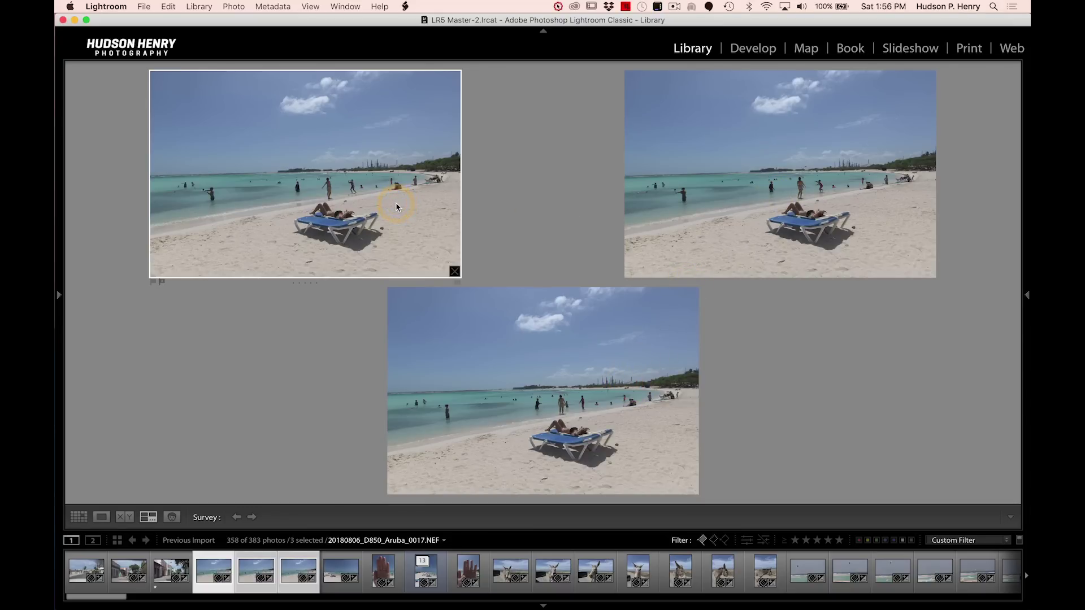
key(x)
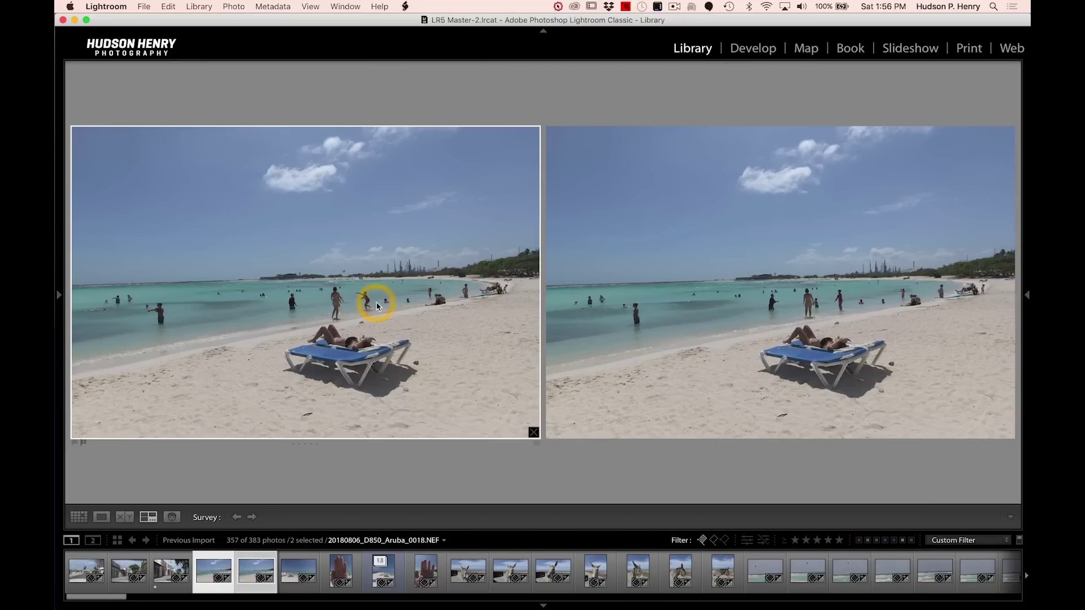
click(862, 319)
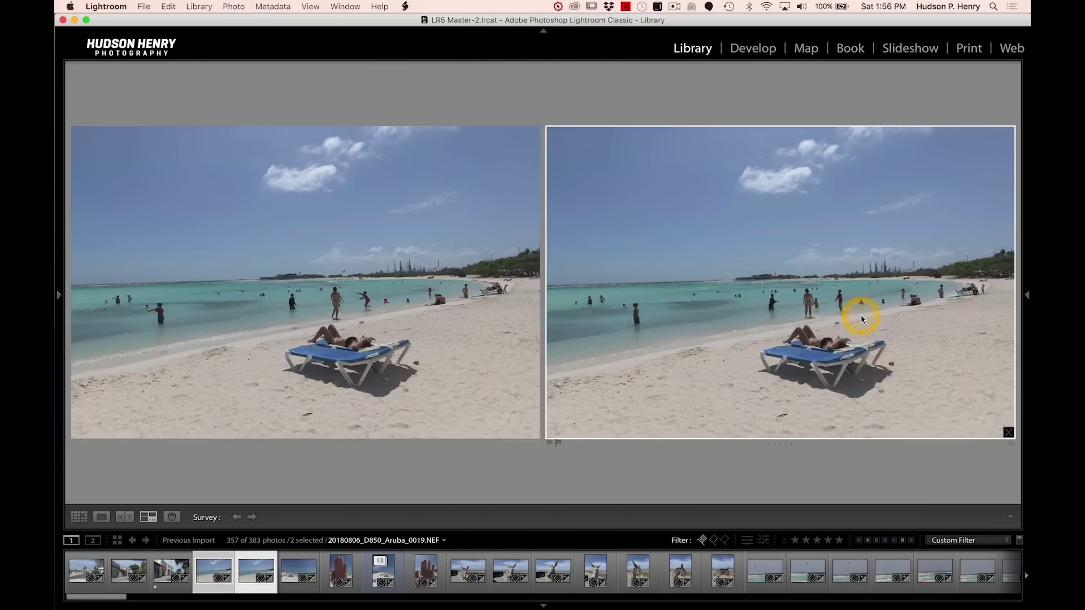
key(x)
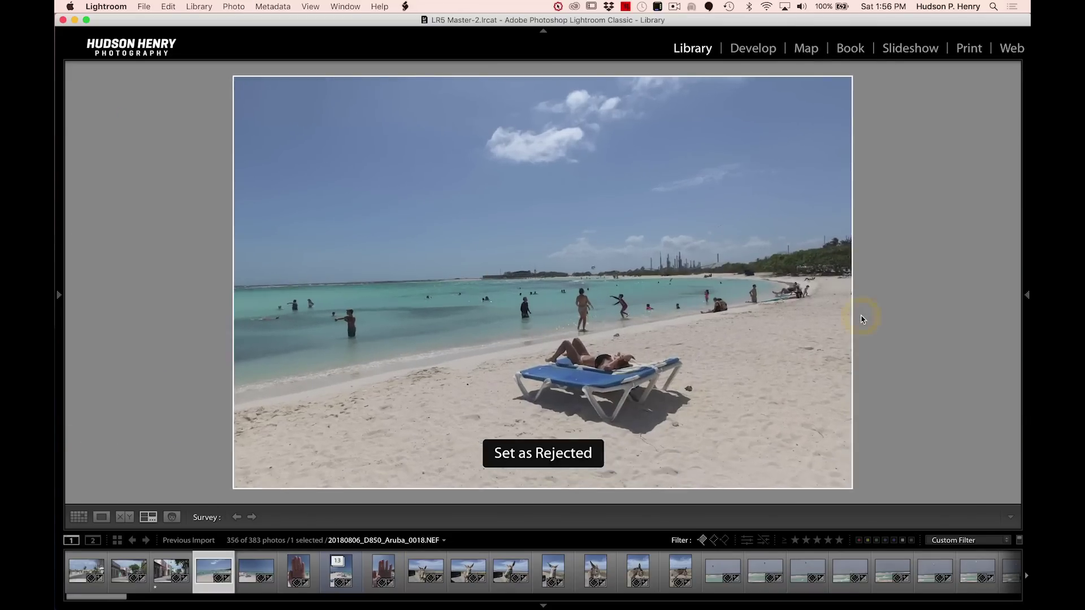
Step: Reject the two hand marker photos, 0021 and 0035, on either side of the beach panorama stack
key(g)
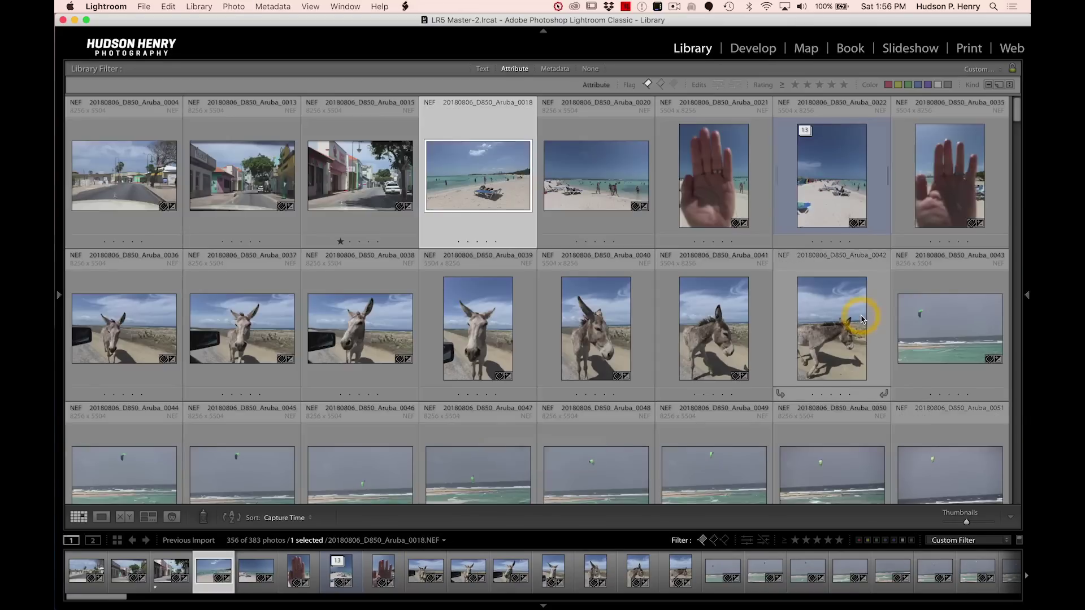
click(249, 569)
click(293, 571)
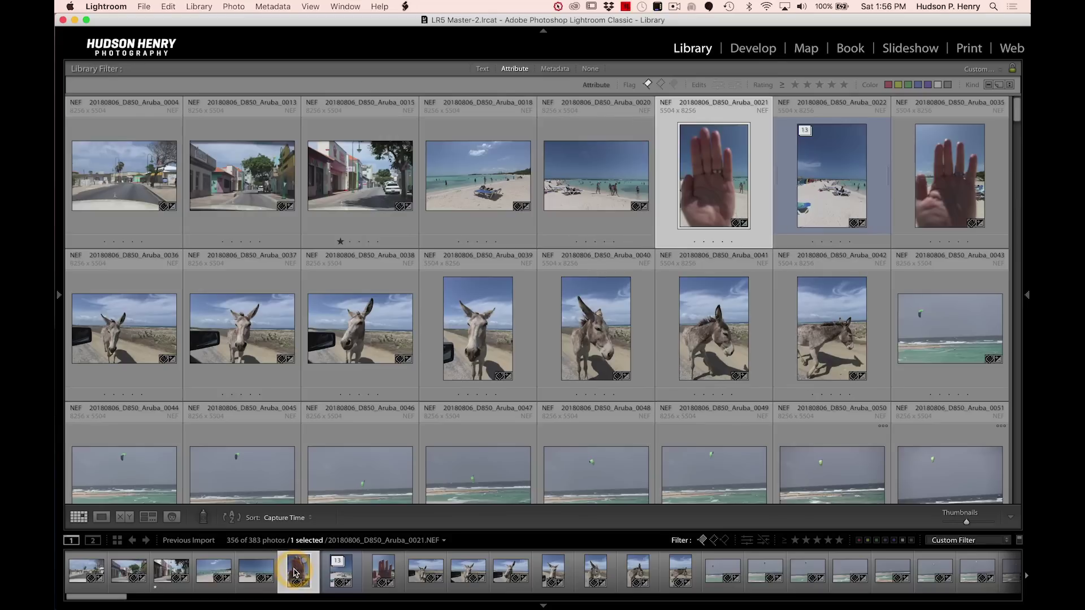
key(e)
key(x)
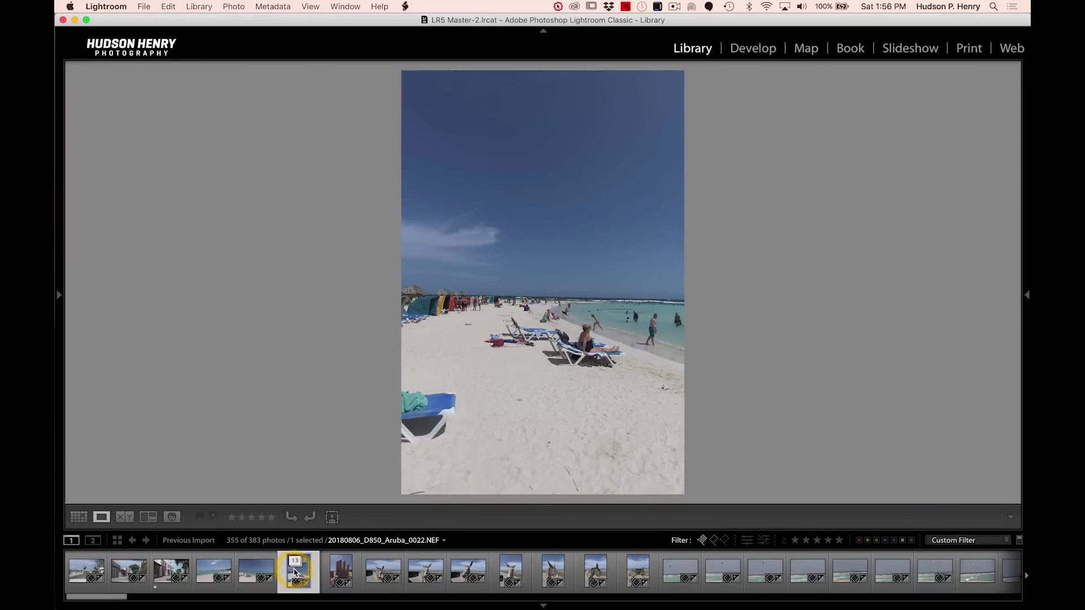
key(Right)
key(x)
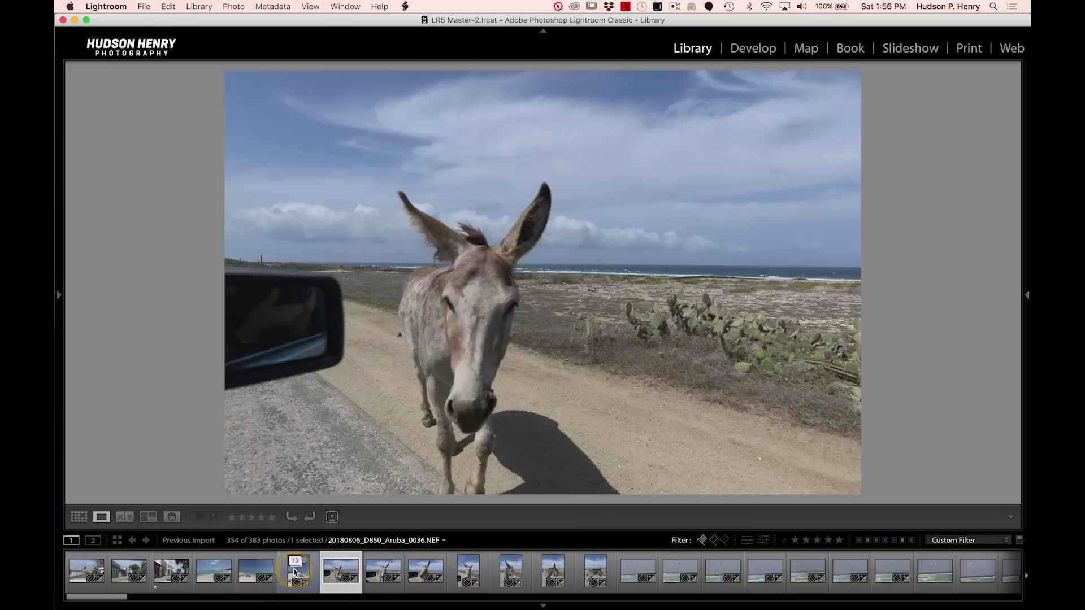
Step: Return to the beach panorama stack 0022 and give it a two-star rating
key(Left)
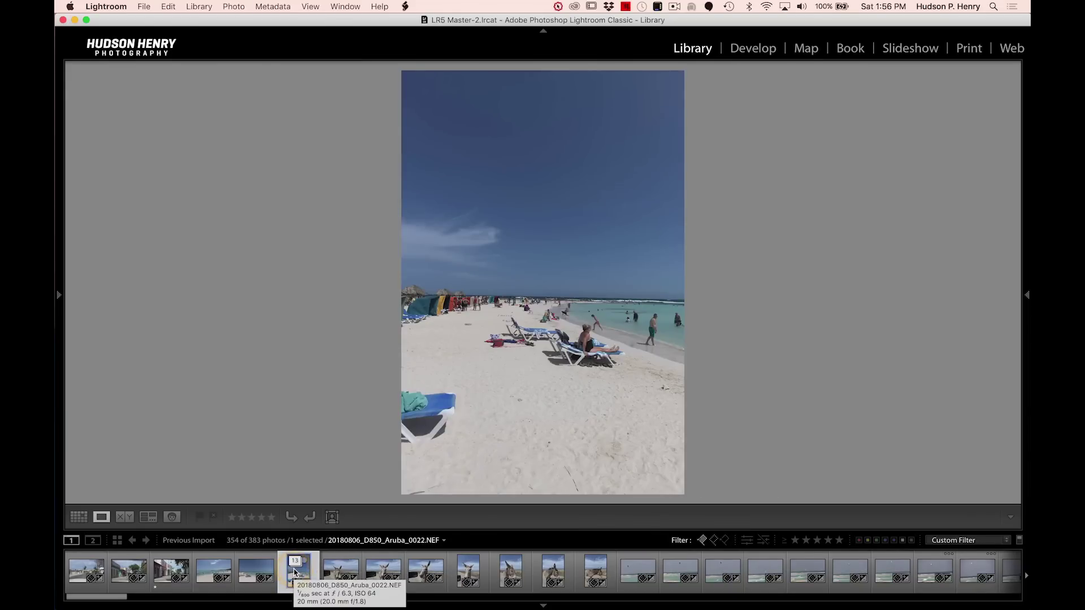
click(295, 572)
key(2)
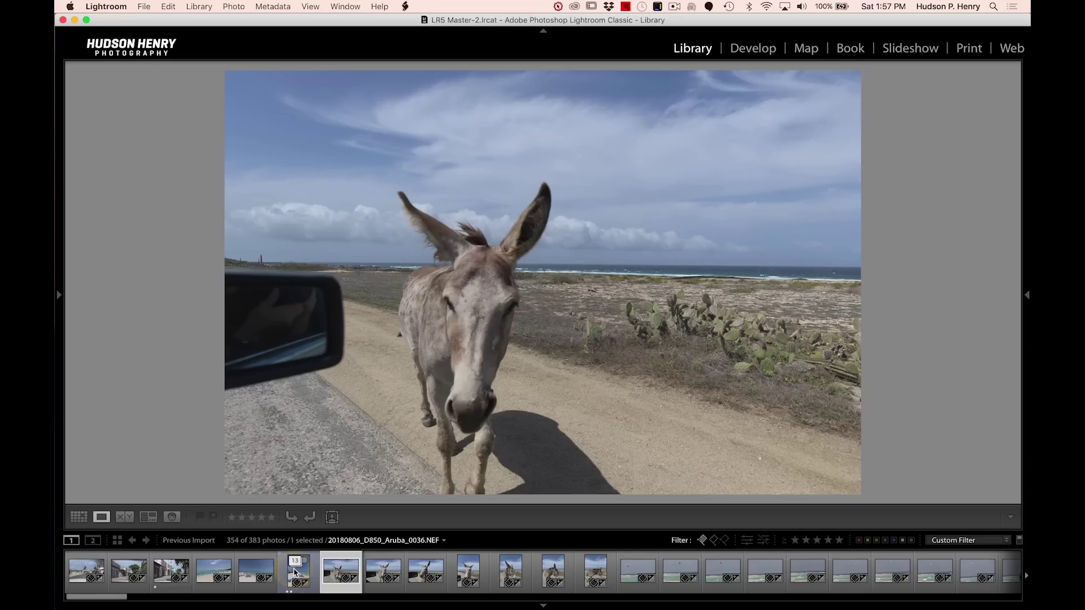
Step: Compare donkey photos 0036 and 0037 and reject both
click(294, 573)
click(295, 572)
click(294, 573)
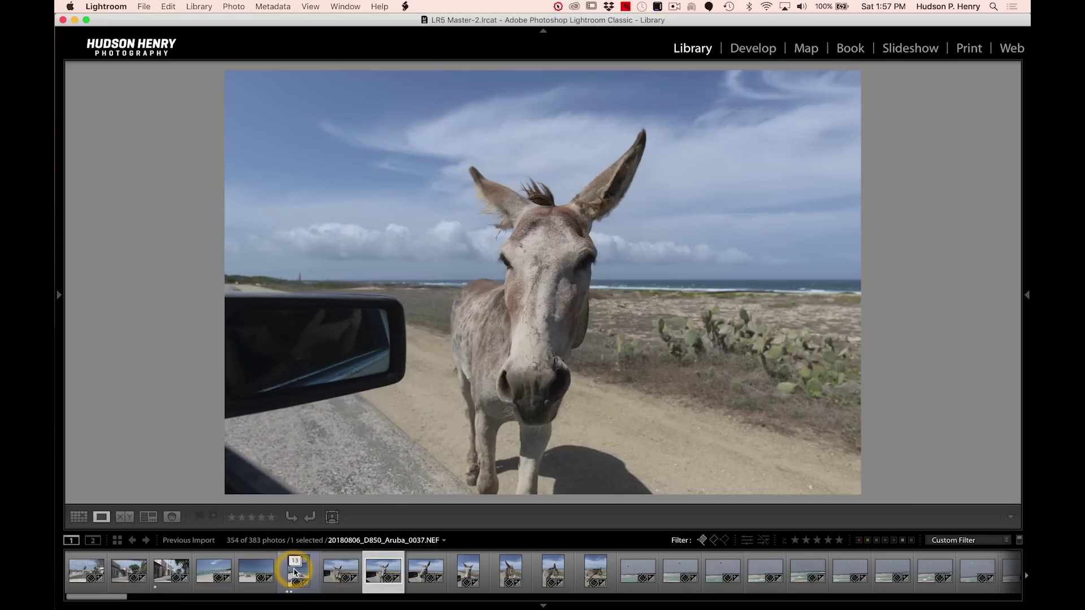
key(Left)
key(Right)
key(x)
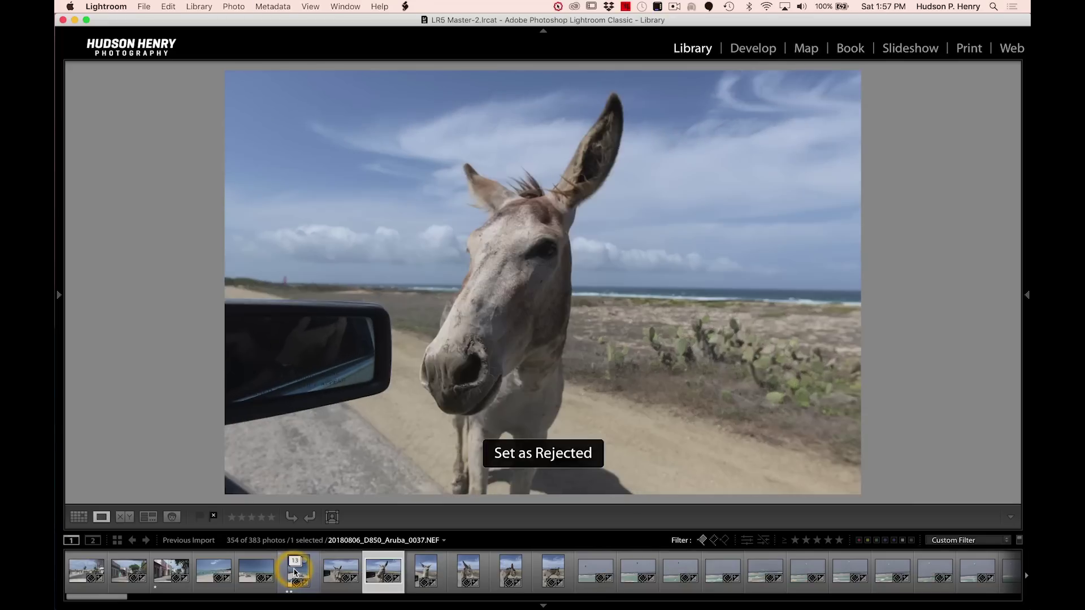
key(Left)
key(x)
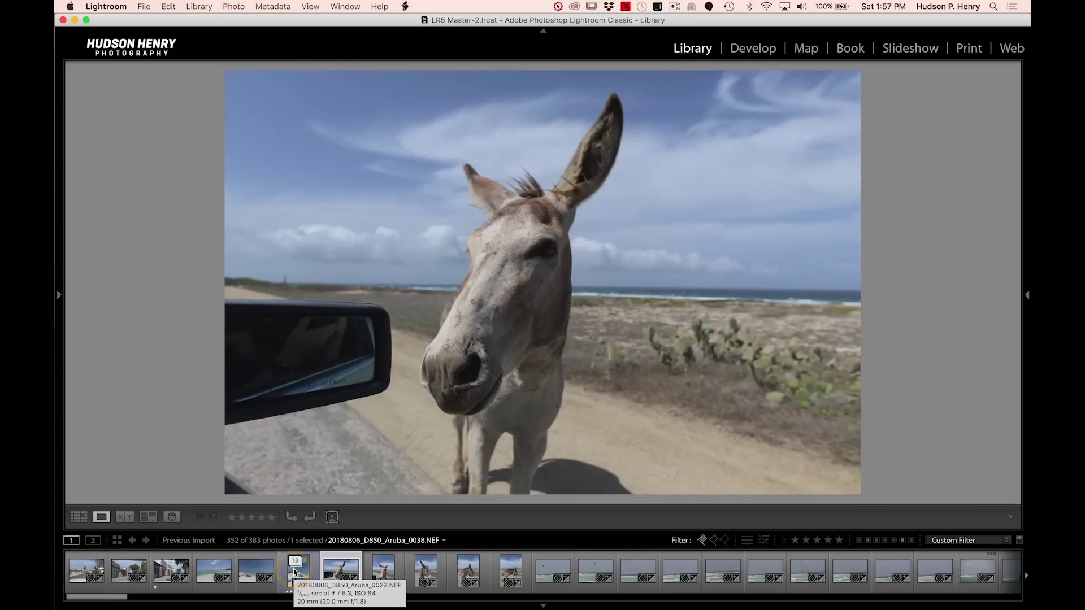
Step: Rate donkey photo 0038 one star and 0040 two stars, and reject donkey photos 0039, 0041 and 0042
key(1)
key(Right)
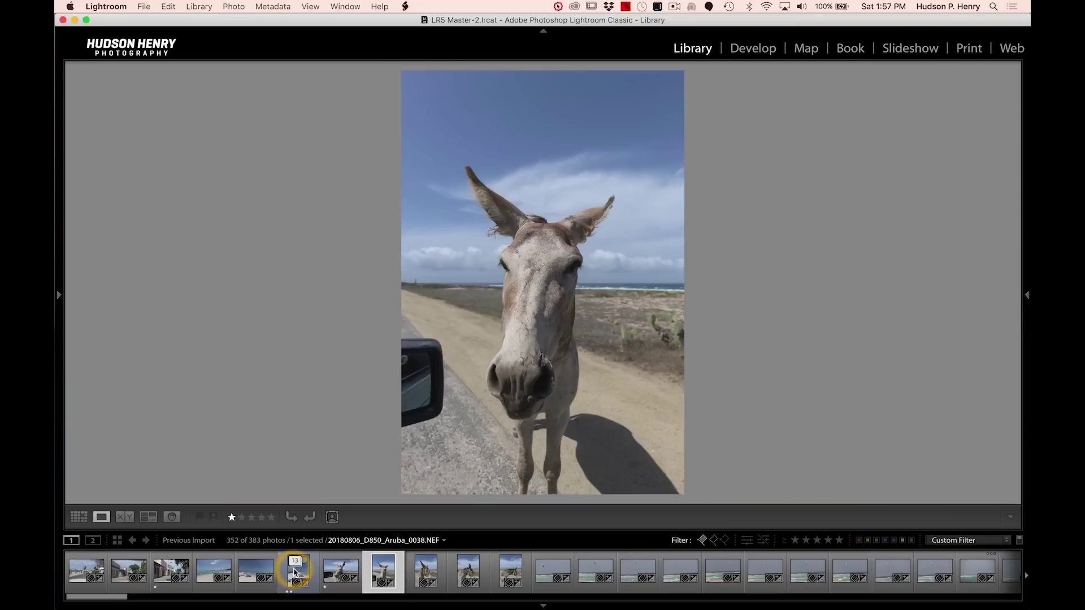
key(x)
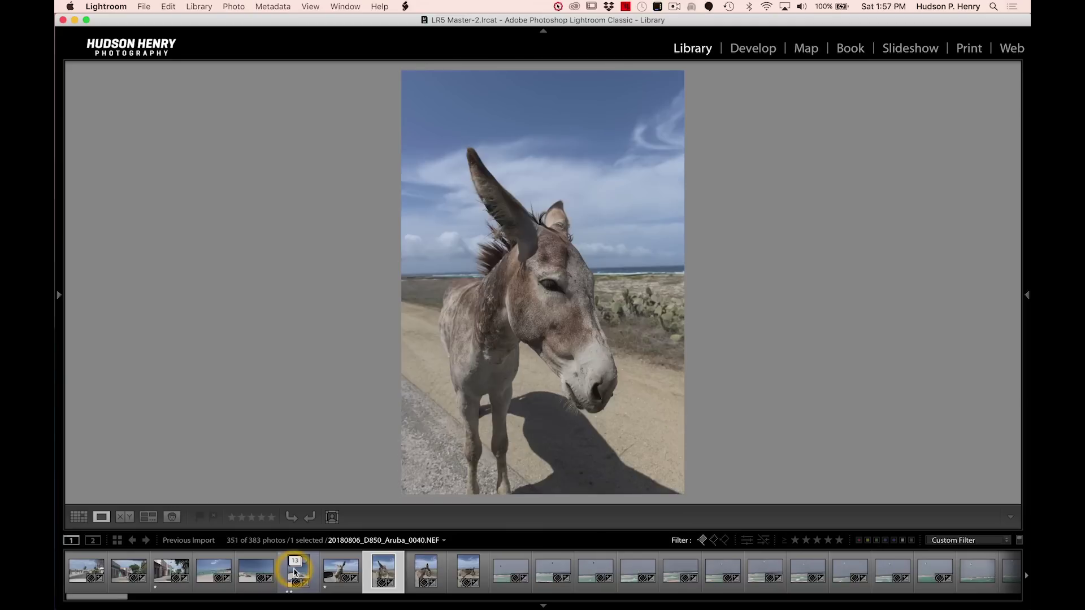
key(2)
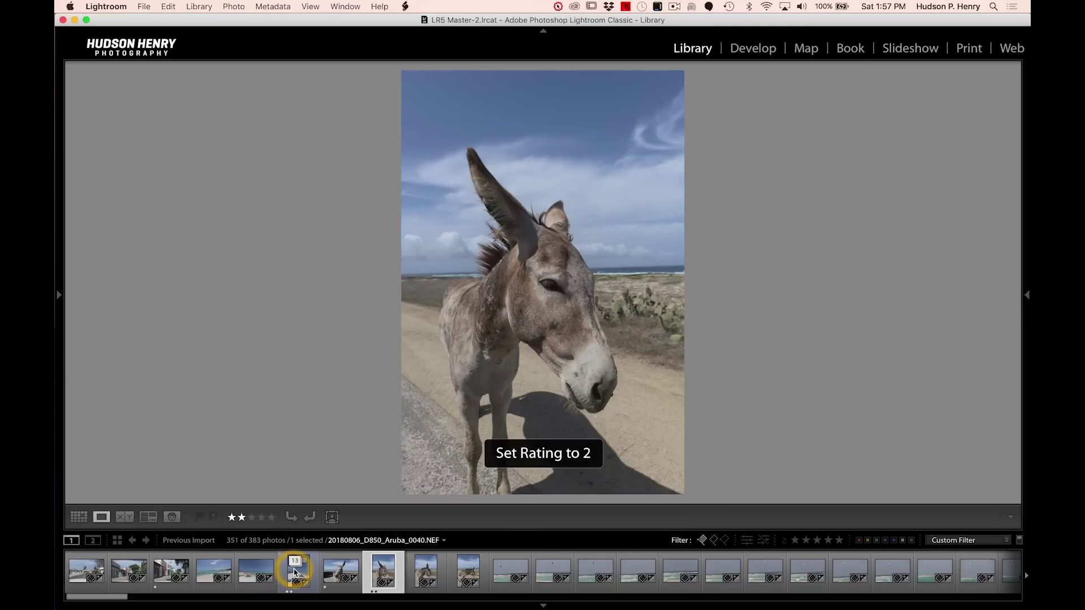
key(Right)
key(x)
key(x)
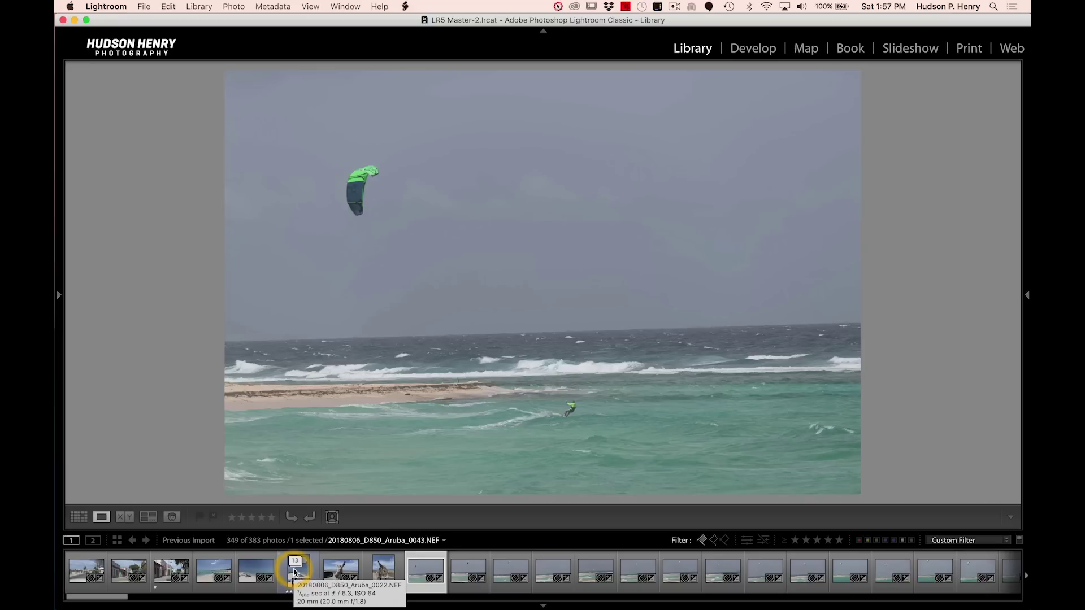
Step: Give kitesurfing photo 0043 a one-star rating and reject photos 0044 through 0048
key(1)
key(Right)
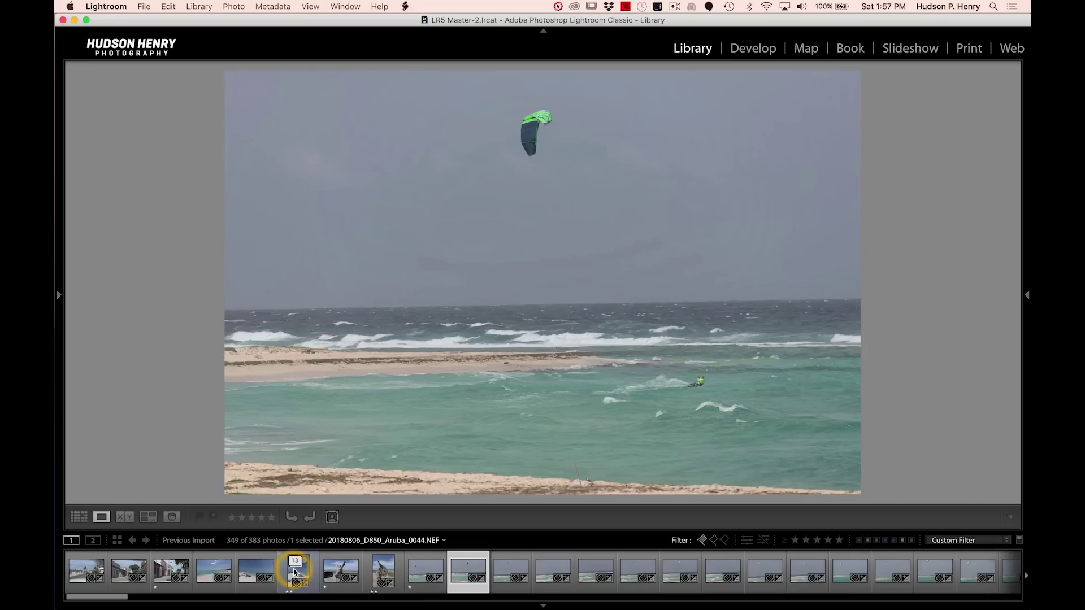
key(Right)
key(Left)
key(x)
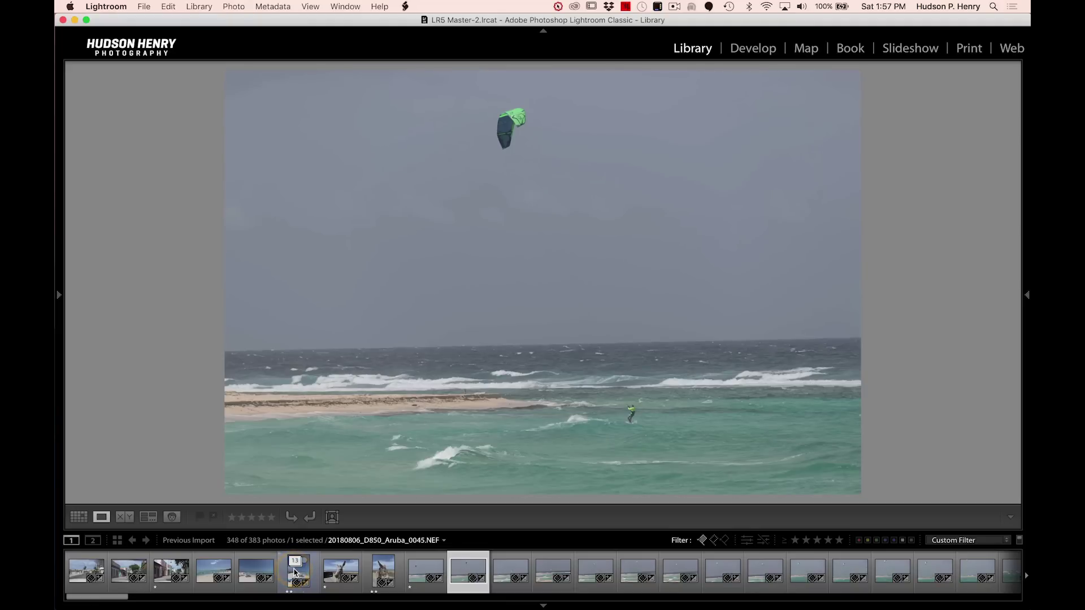
key(x)
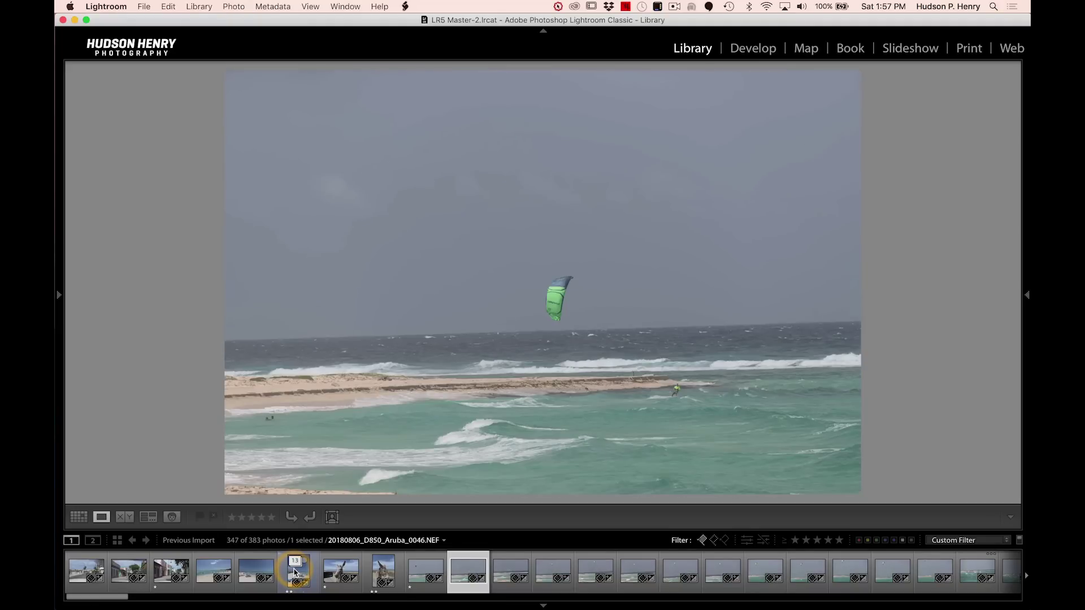
key(x)
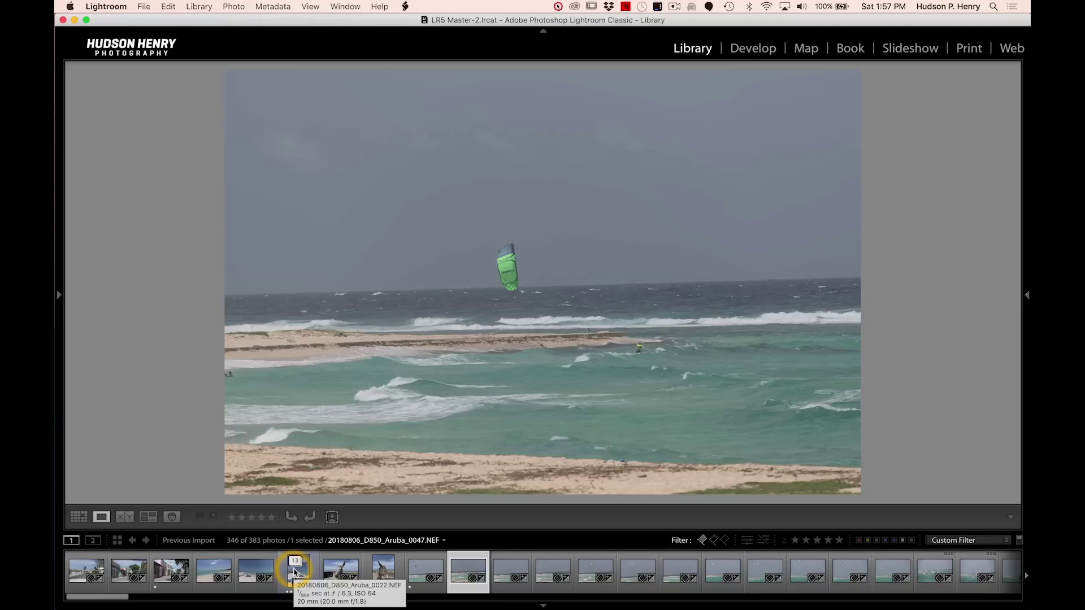
key(x)
key(x)
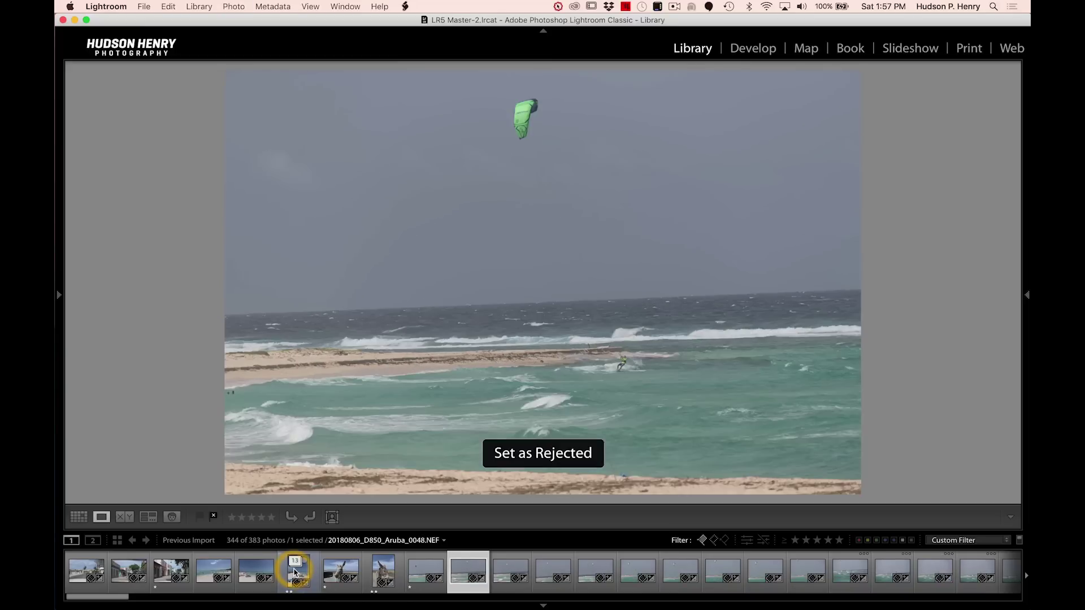
Step: Keep kitesurfing photos 0049 and 0050 unflagged, reject 0051 and 0052, and give 0053 a one-star rating
key(Right)
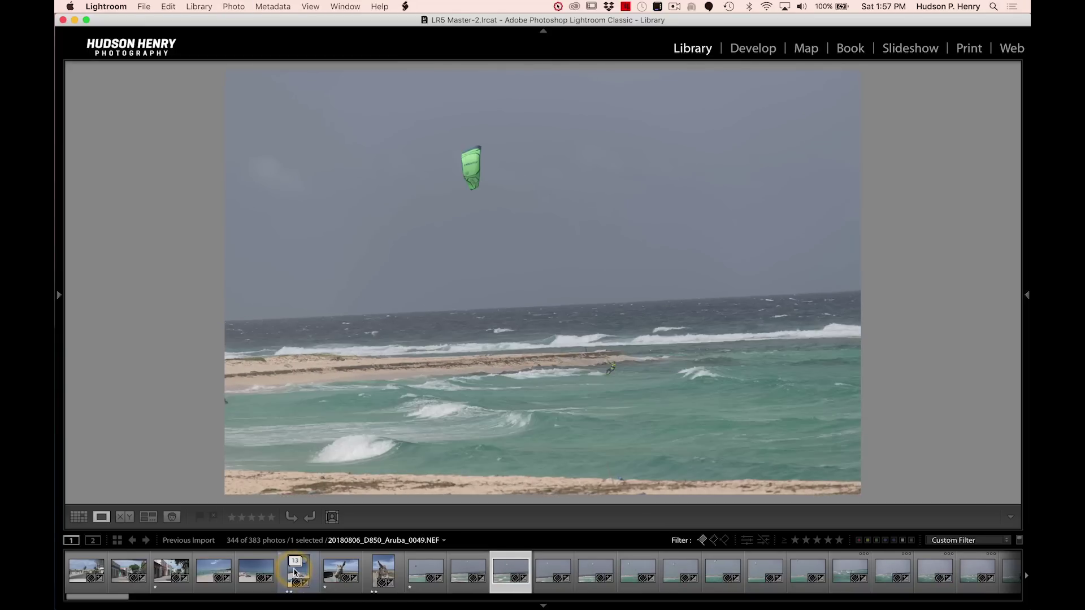
key(Right)
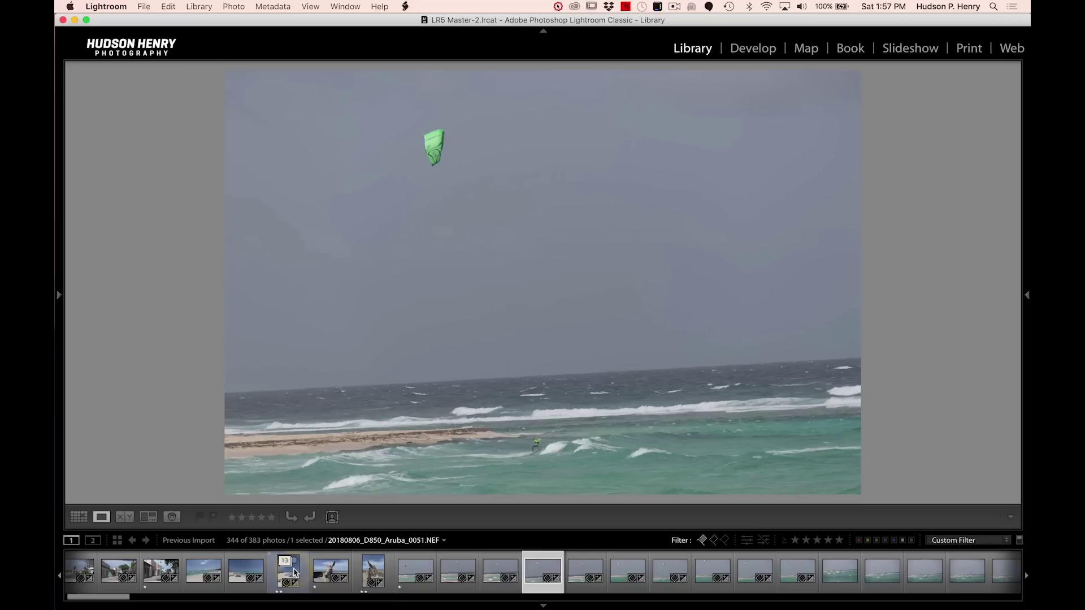
key(x)
key(x)
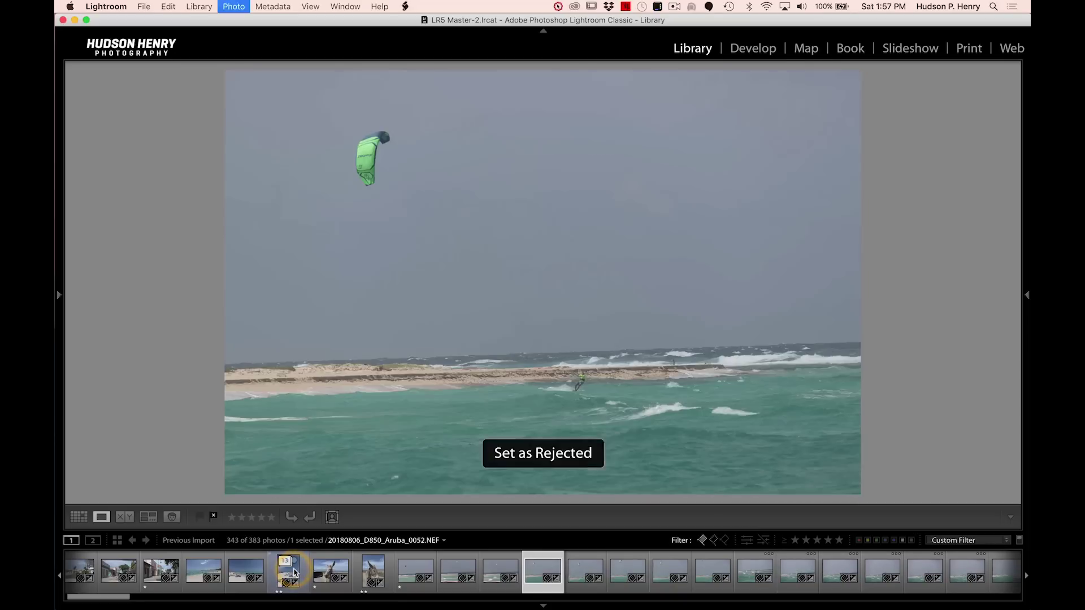
key(1)
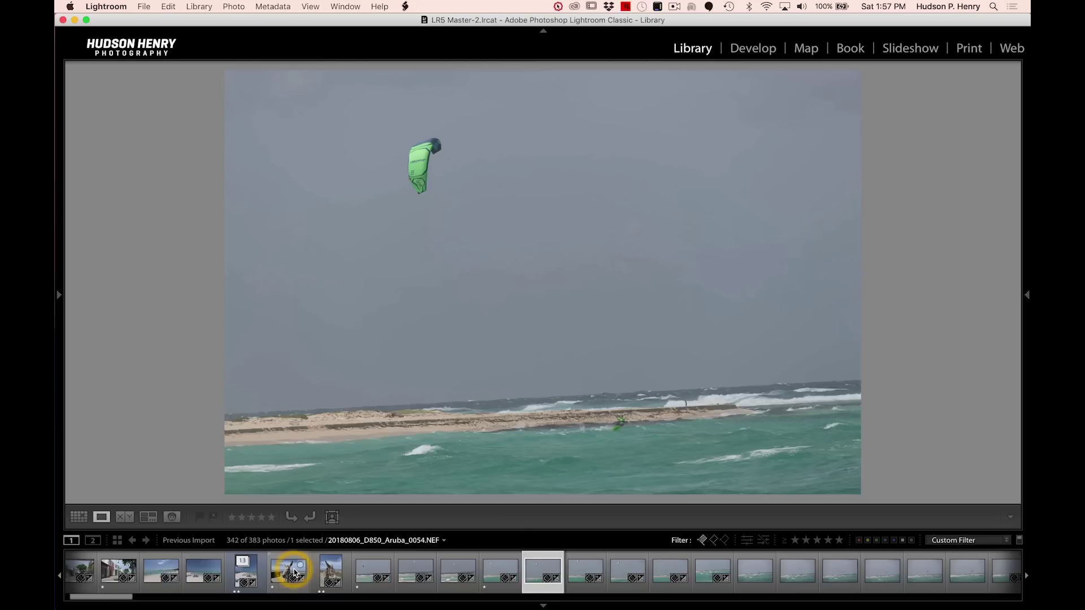
Step: Reject kitesurfing photos 0054 through 0059 and keep the airborne shot 0060 unflagged
key(x)
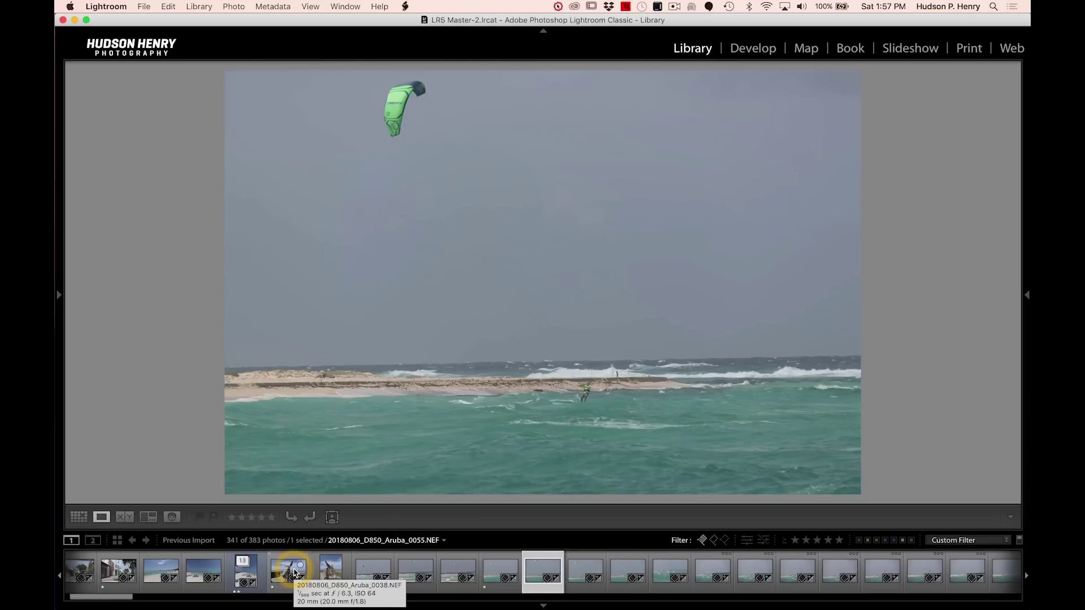
key(x)
key(x)
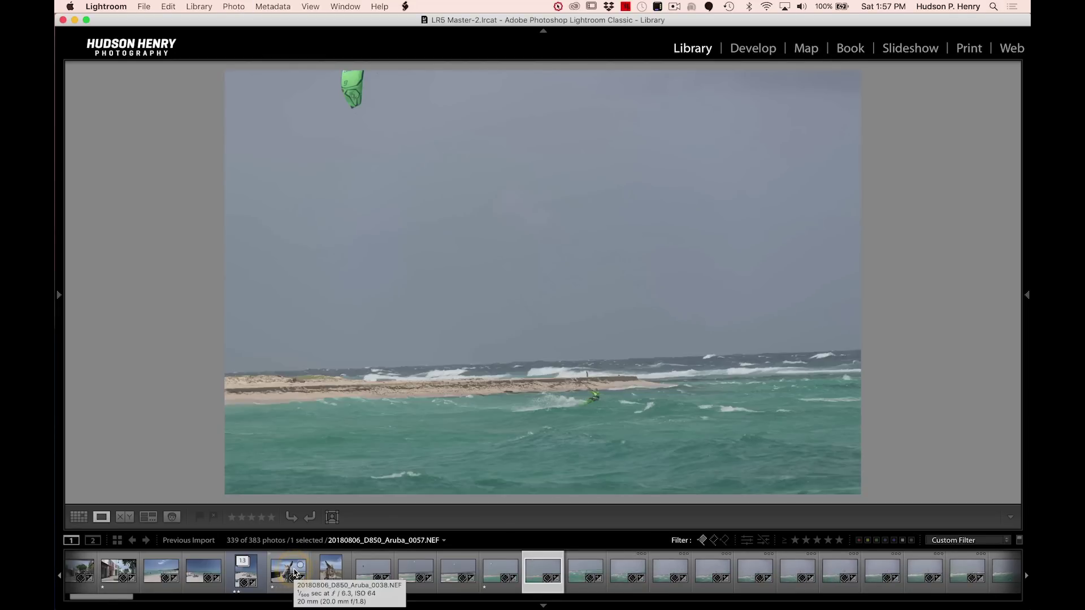
key(x)
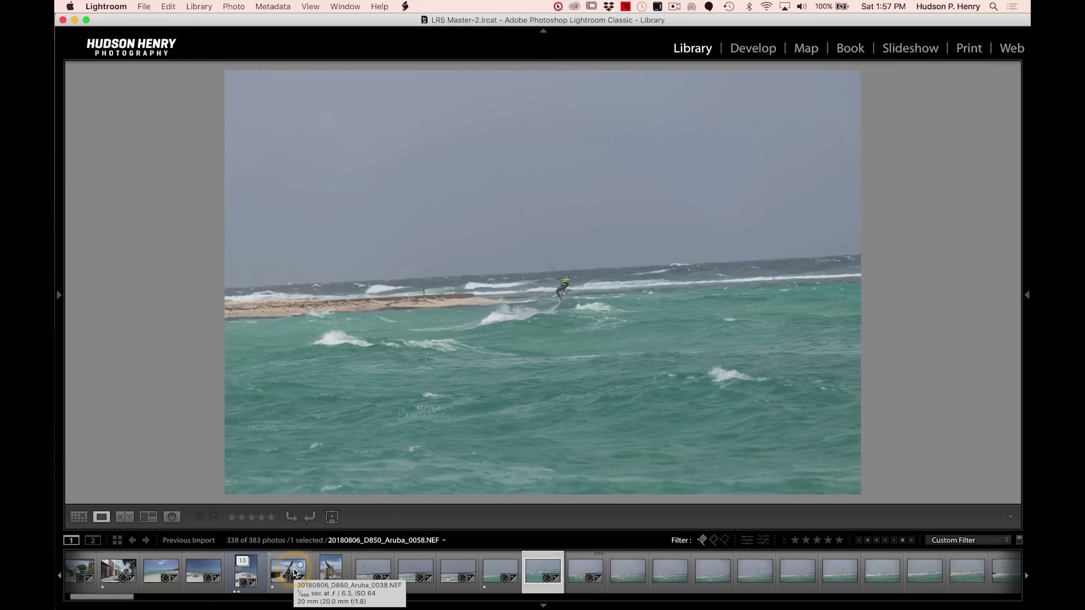
key(x)
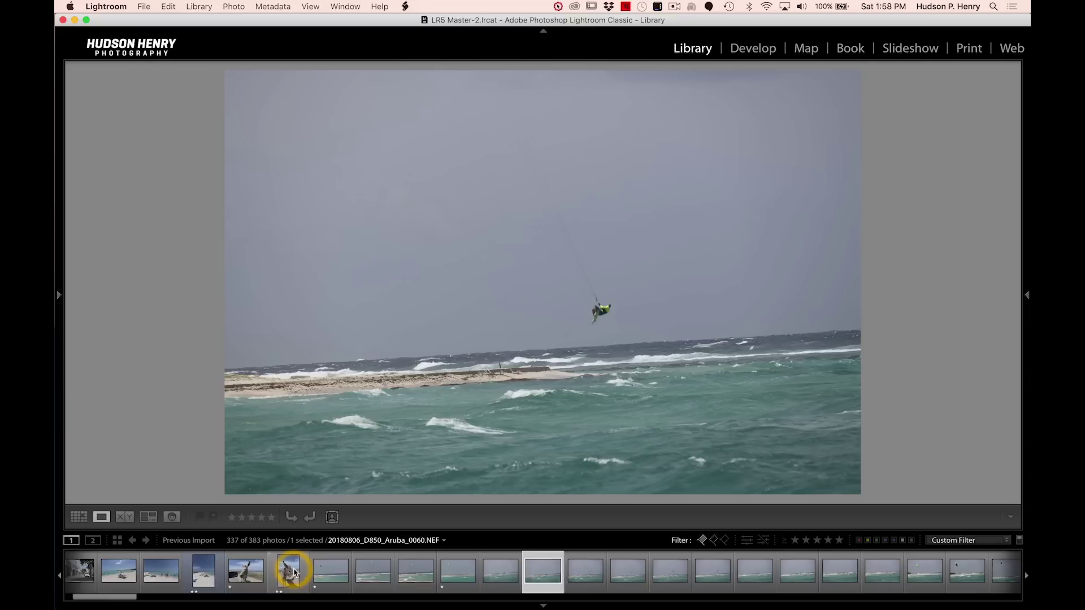
key(x)
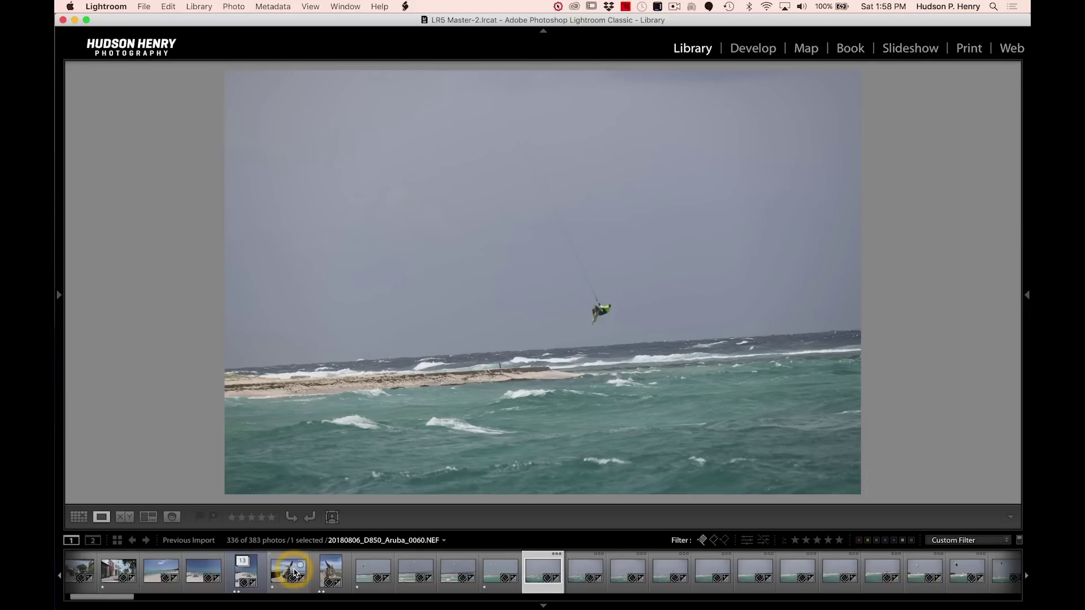
key(Right)
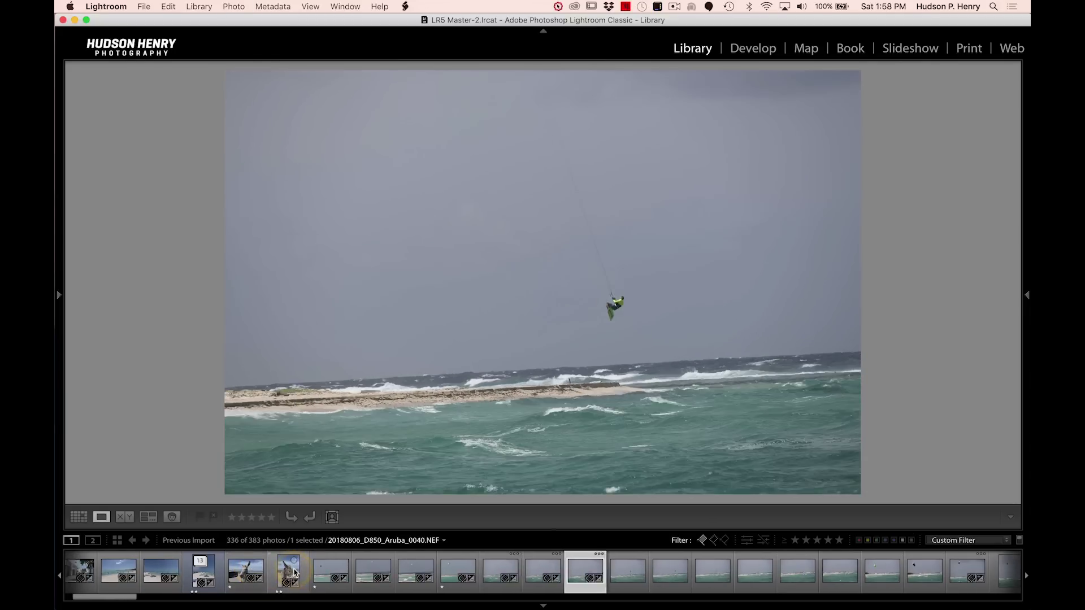
Step: Reject kitesurfing photos 0060, 0061 and 0062, and give the airborne shot 0063 a one-star rating
key(Left)
key(x)
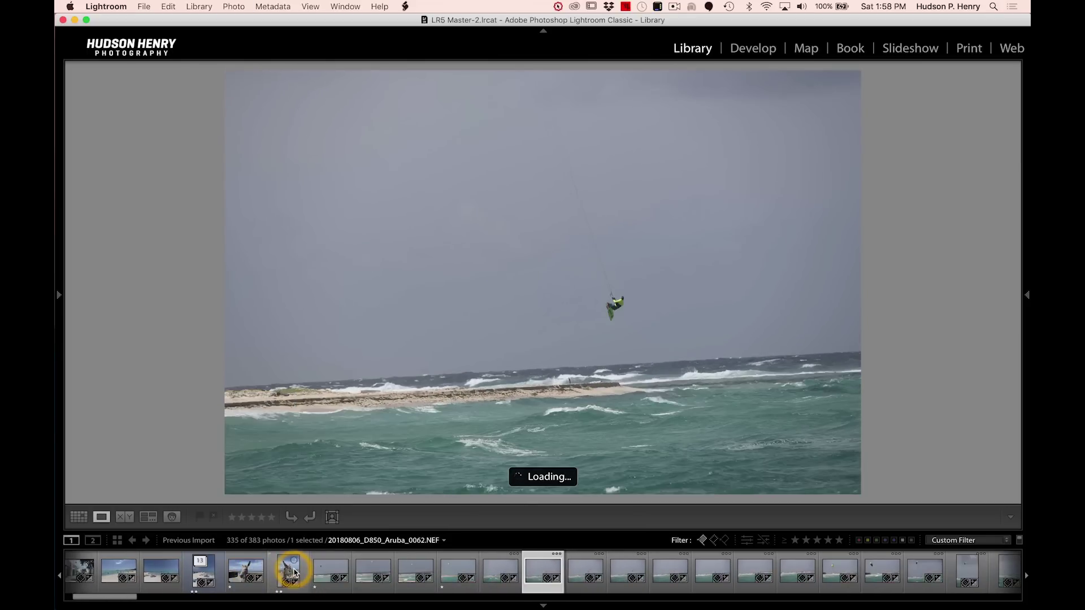
key(x)
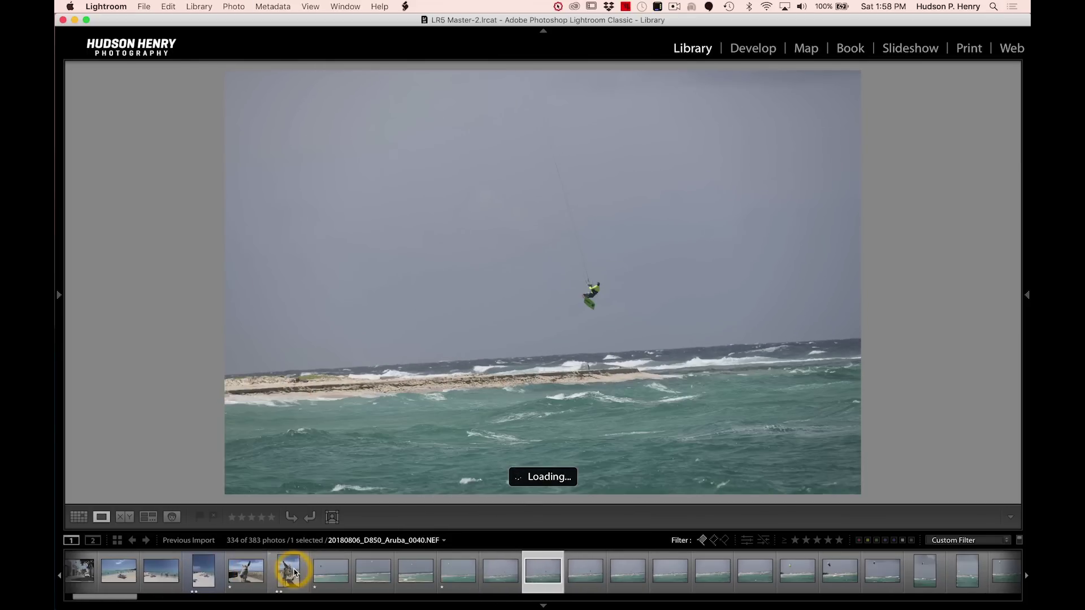
key(x)
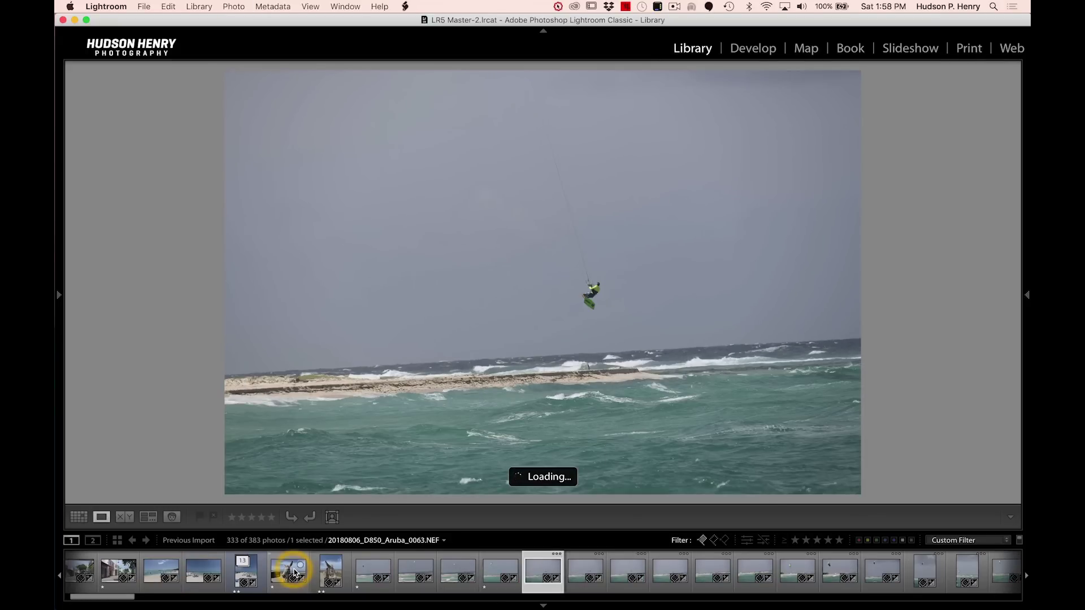
key(1)
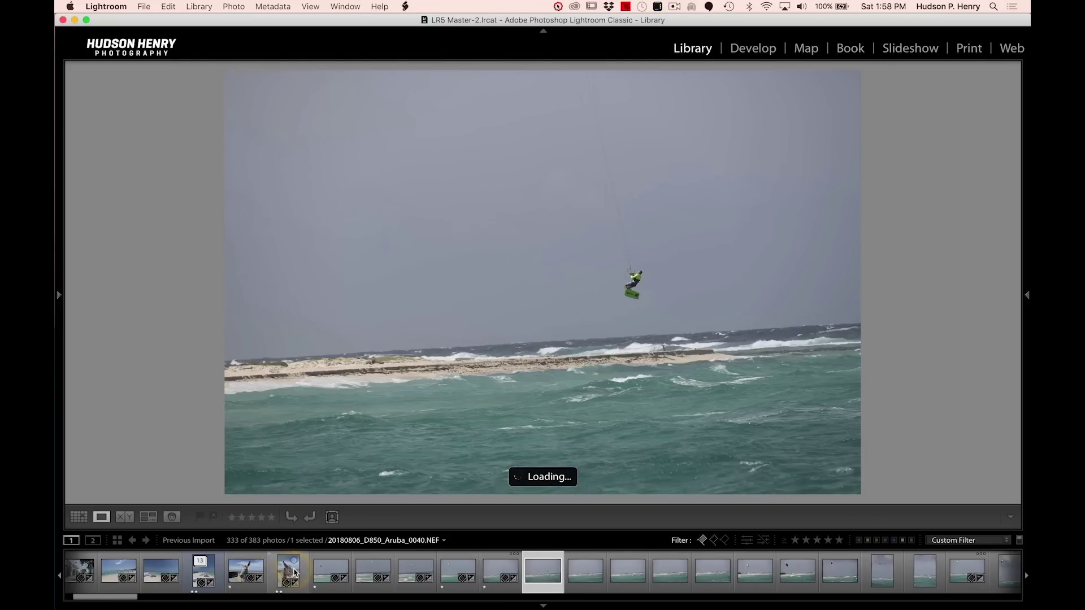
Step: Leave kitesurfing photos 0064 and 0065 unflagged and reject photos 0066 through 0073
key(Right)
key(Right)
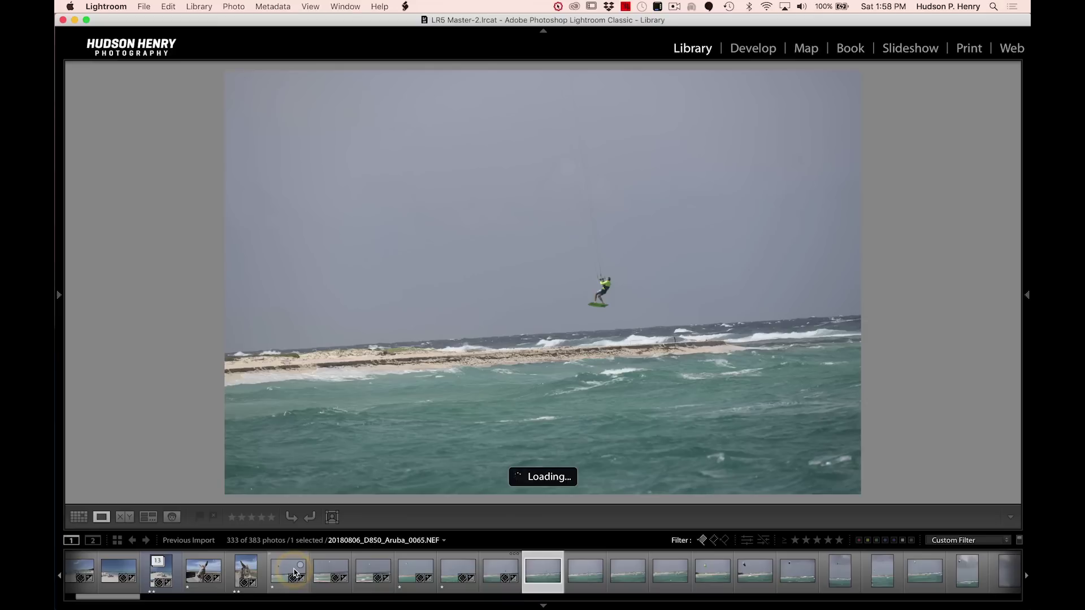
key(x)
key(x)
key(x)
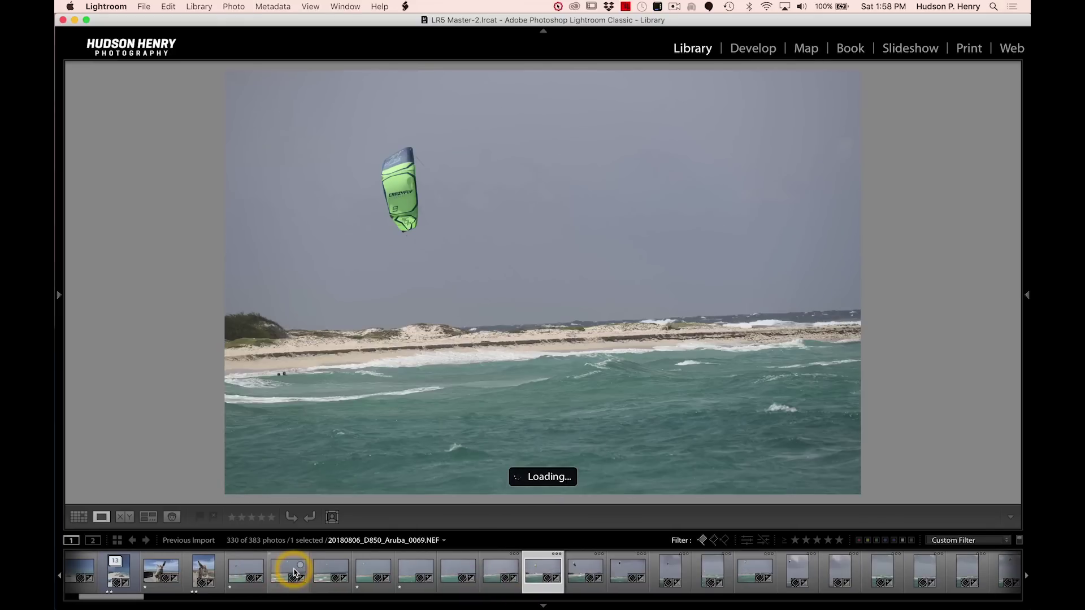
key(x)
key(x)
key(x)
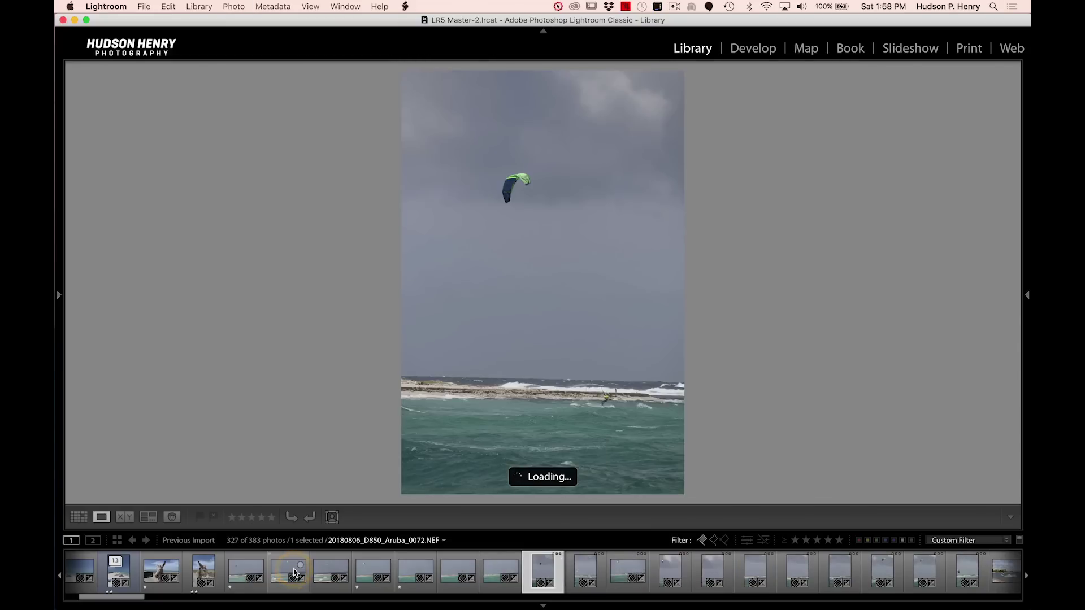
key(x)
key(x)
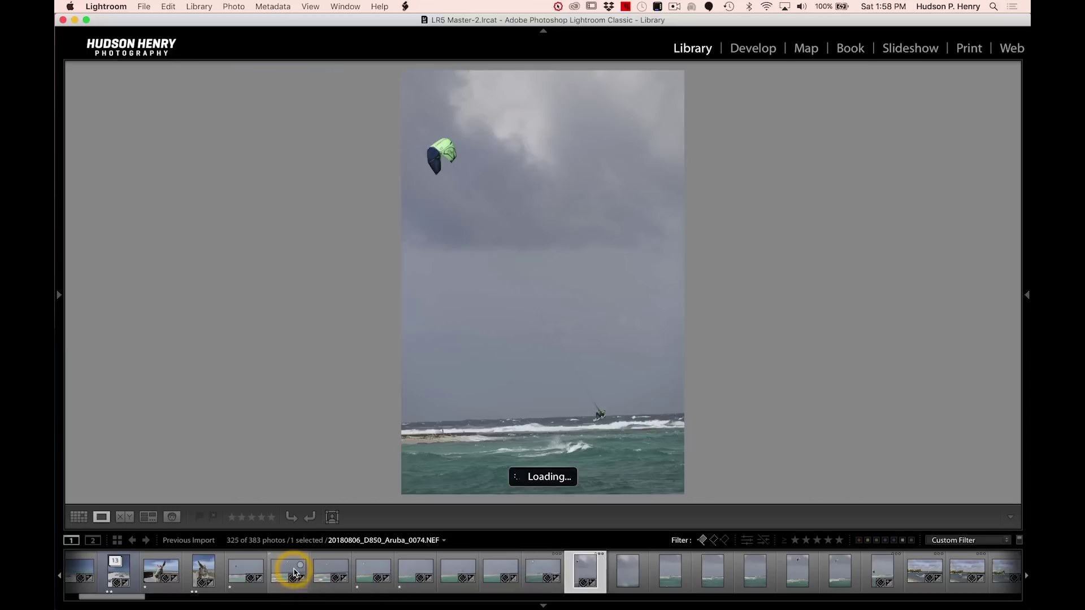
Step: Rate the vertical kitesurfing photo 0074 one star and reject photos 0075 through 0082
key(1)
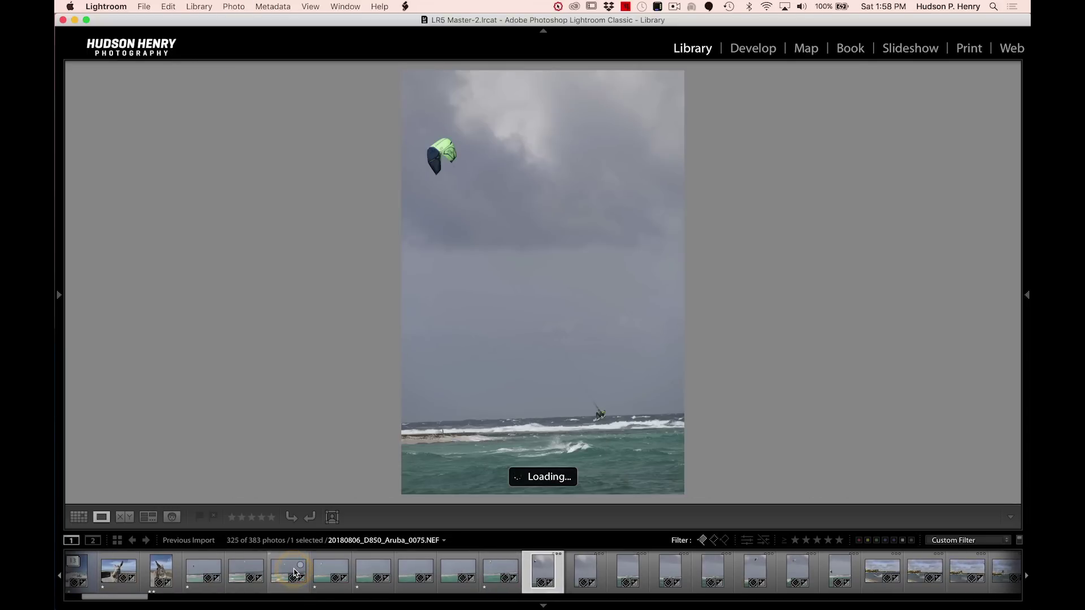
key(x)
key(x)
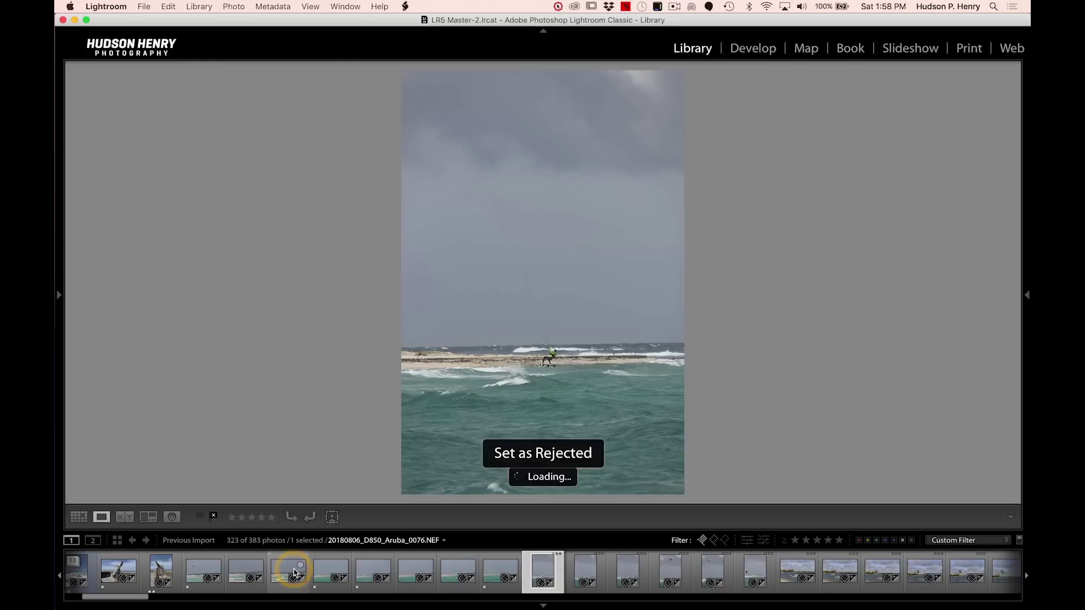
key(x)
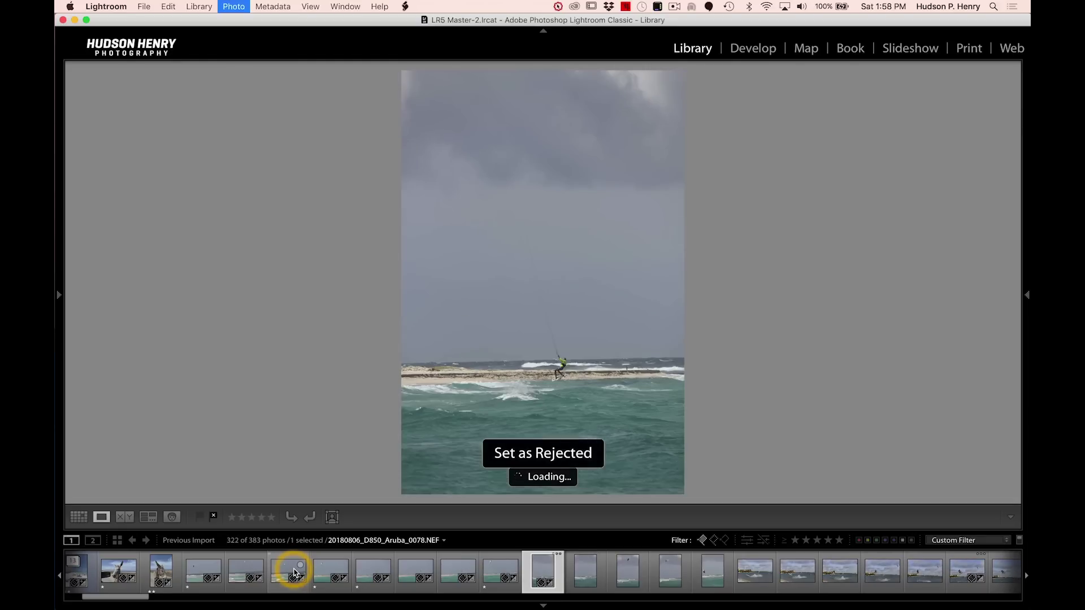
key(x)
key(x)
key(x)
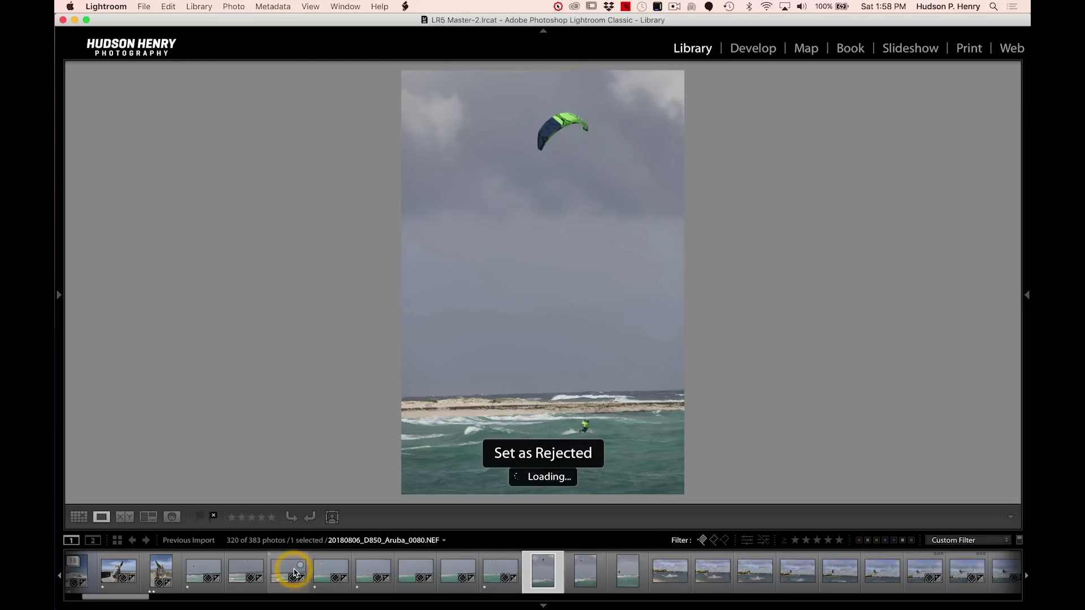
key(x)
key(x)
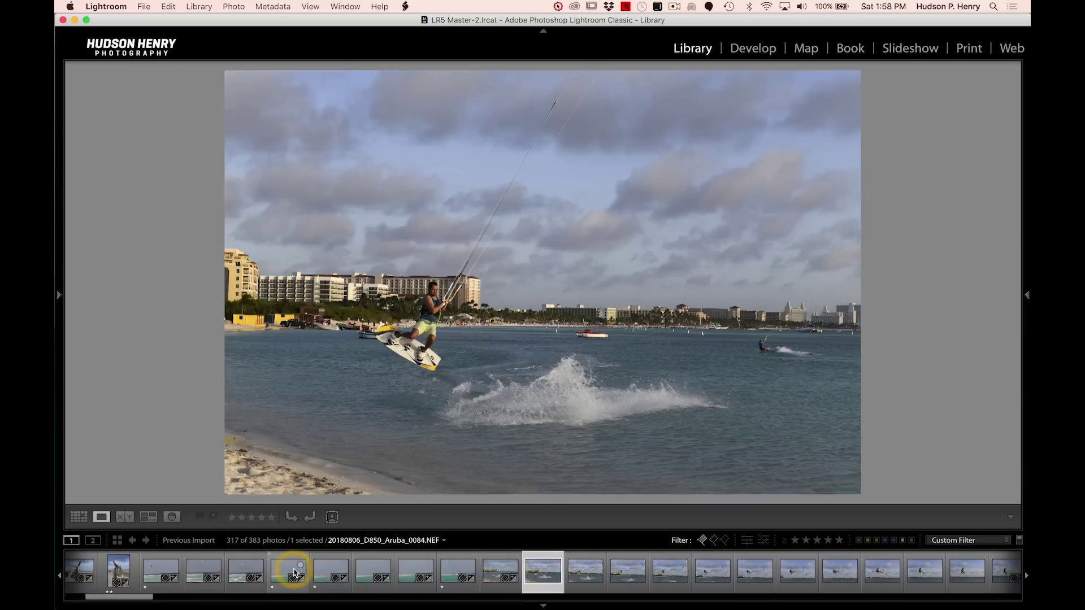
Step: Examine the close-up kitesurfing jump sequence from photo 0084 onward, checking the rider's pose in each frame
key(Right)
key(Right)
key(Right)
key(Right)
key(Right)
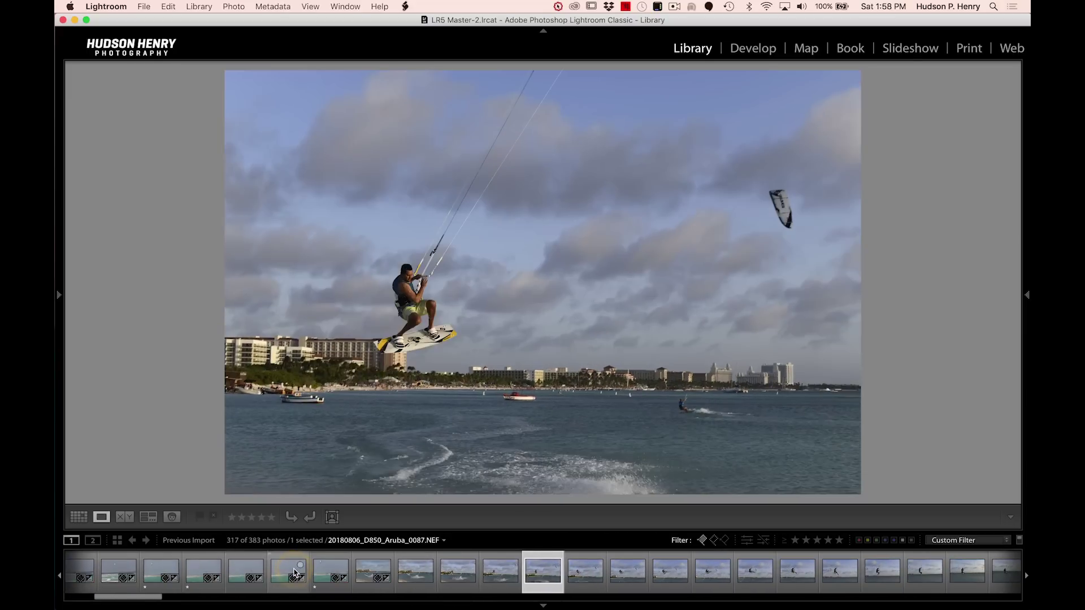
key(Right)
key(Right)
key(Right)
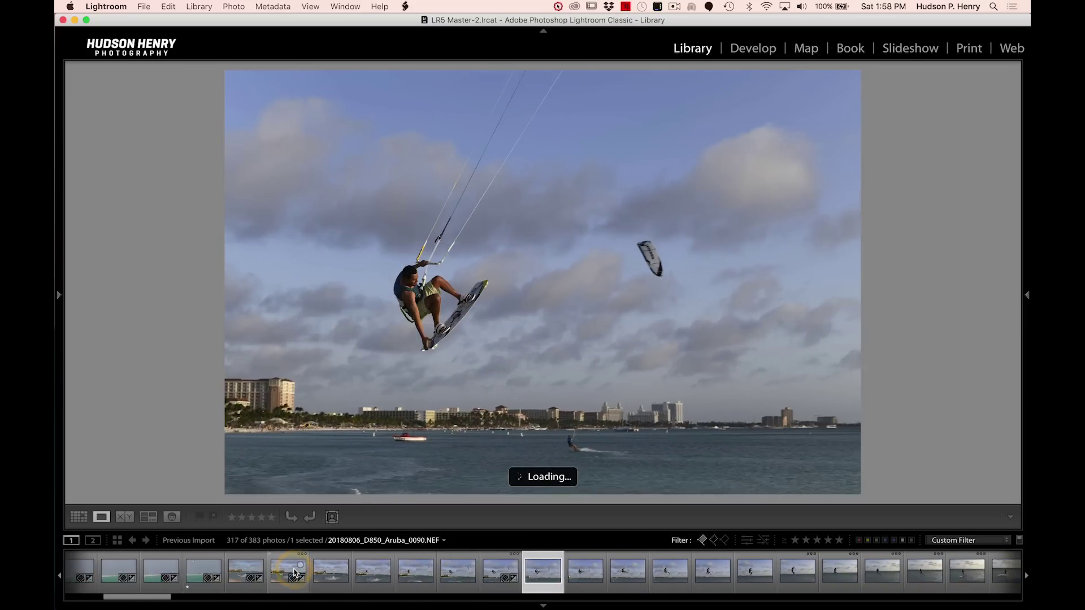
key(Right)
key(Right)
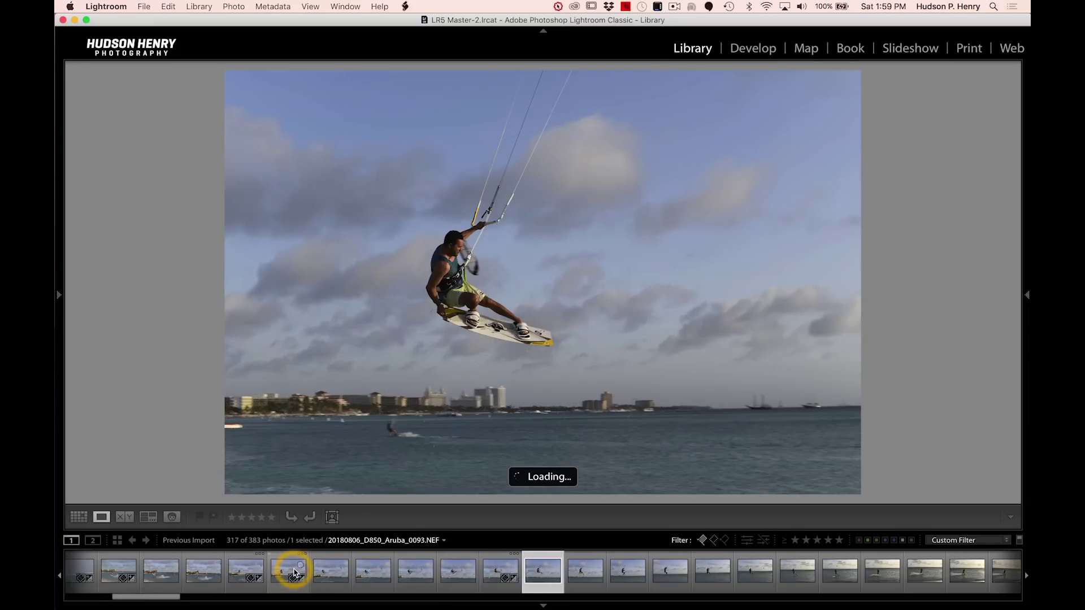
key(Right)
key(Right)
key(Right)
key(Right)
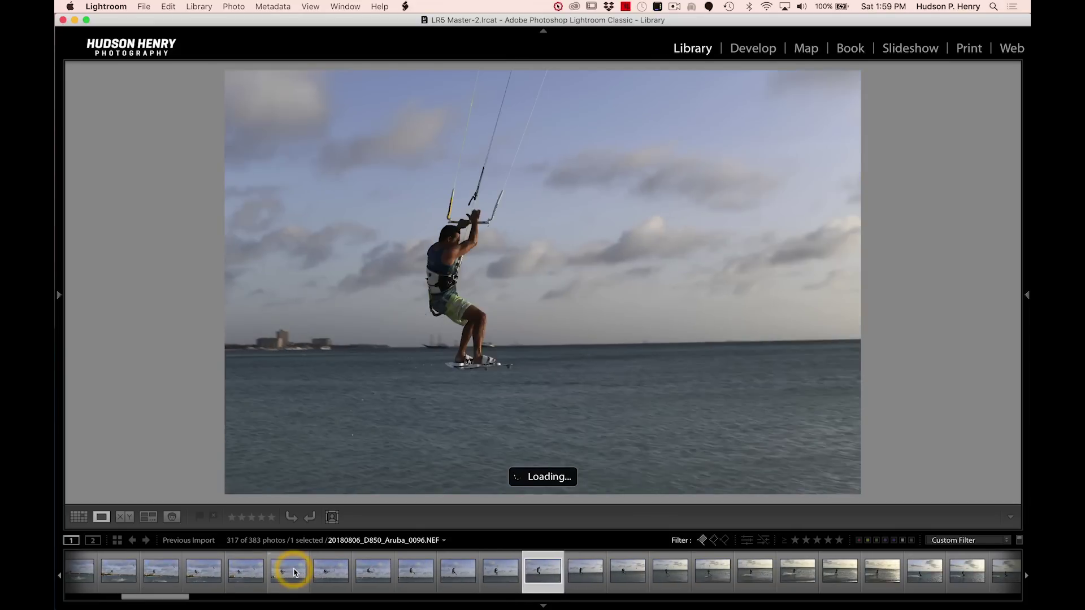
Step: Compare the mid-air board-grab frames around the jump's peak and rate photos 0091, 0092 and 0093 two stars
key(Left)
key(Left)
key(Left)
key(Left)
key(Left)
key(Left)
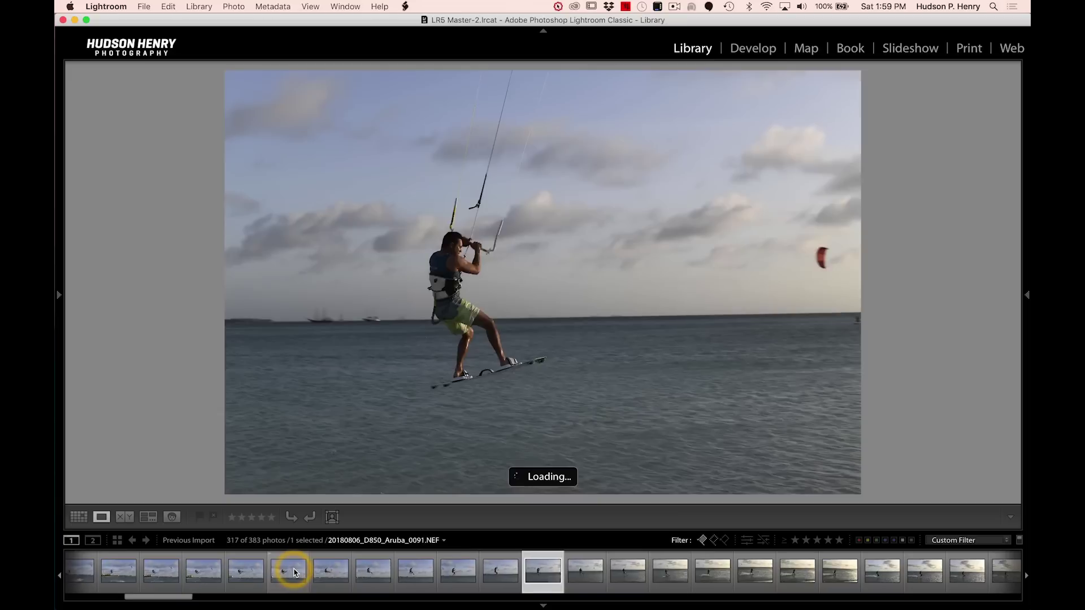
key(Left)
key(Left)
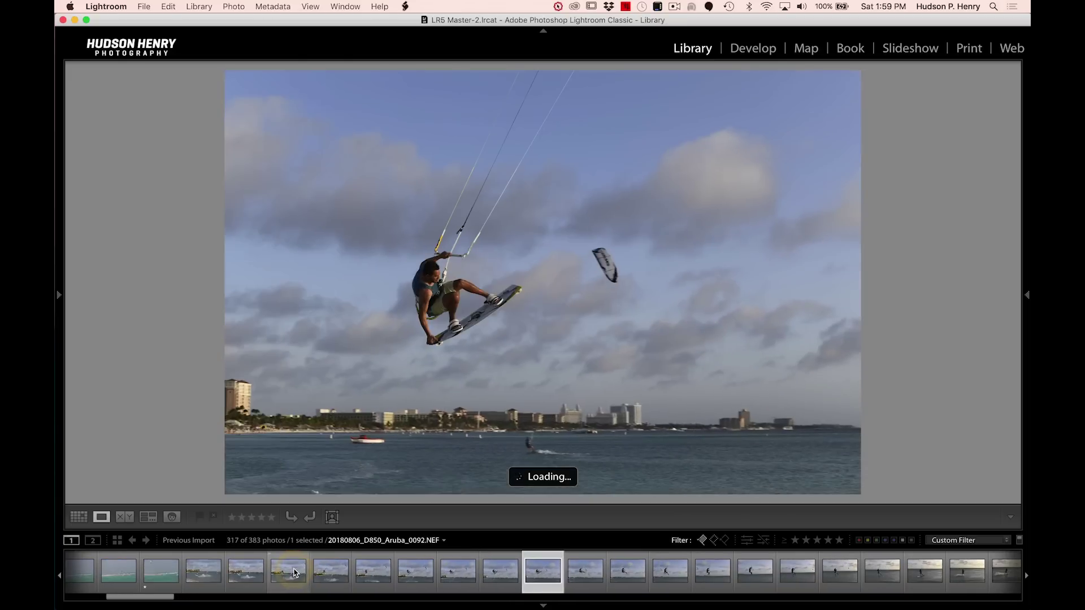
key(Right)
key(Left)
key(Left)
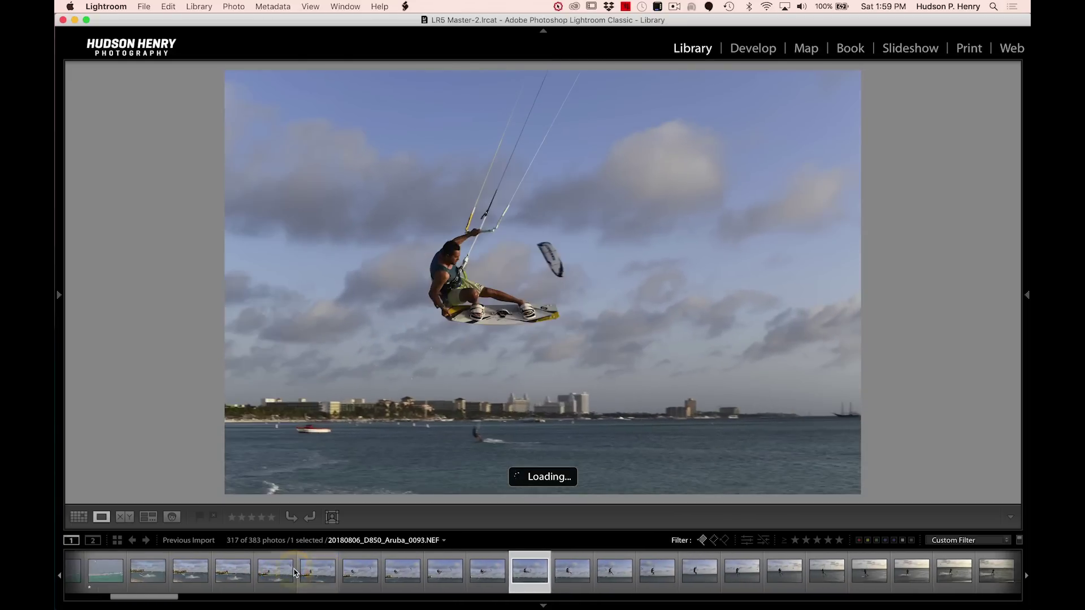
key(Right)
key(2)
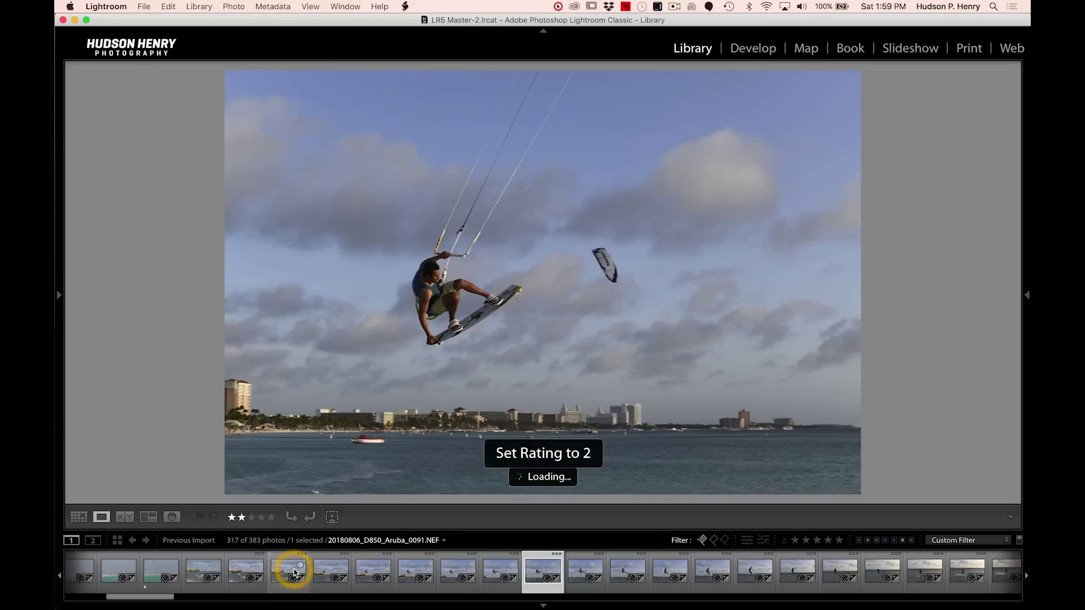
key(Right)
key(2)
key(Right)
key(2)
Step: Examine the landing and ride-away frames from photo 0094 through 0106, including the first shots of the next rider
key(Right)
key(Right)
key(Right)
key(Right)
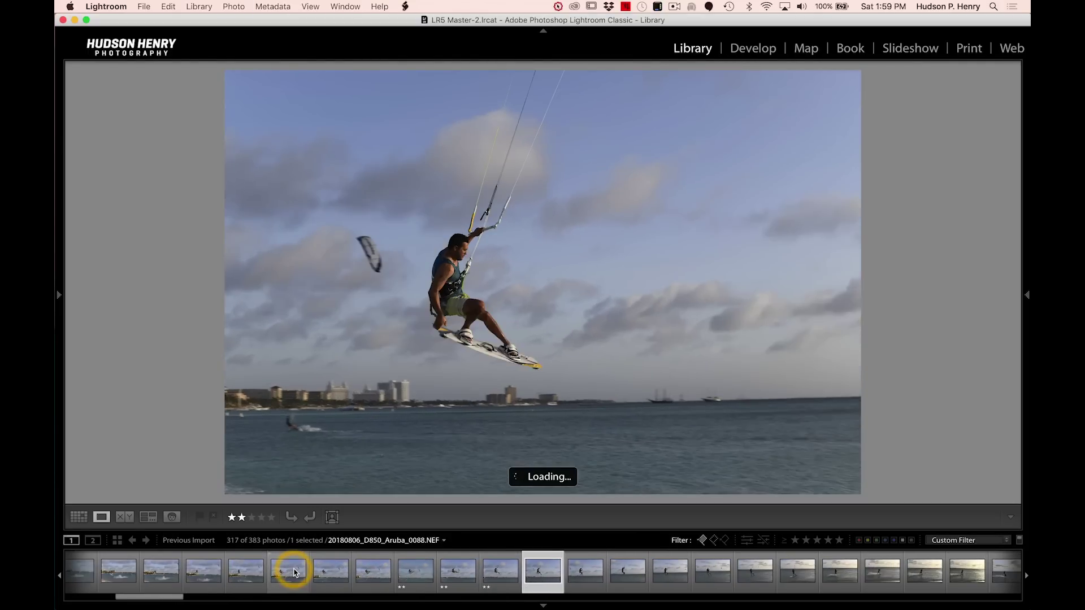
key(Right)
key(Right)
key(Right)
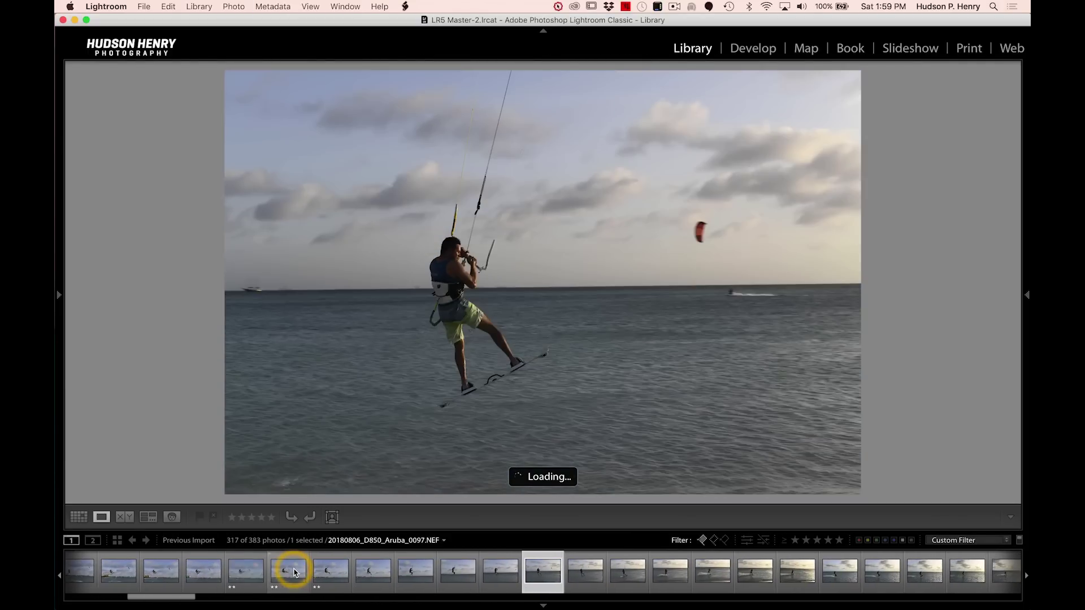
key(Right)
key(Right)
key(Right)
key(Right)
key(Right)
key(Right)
key(Right)
key(Right)
key(Right)
key(Right)
key(Right)
key(Right)
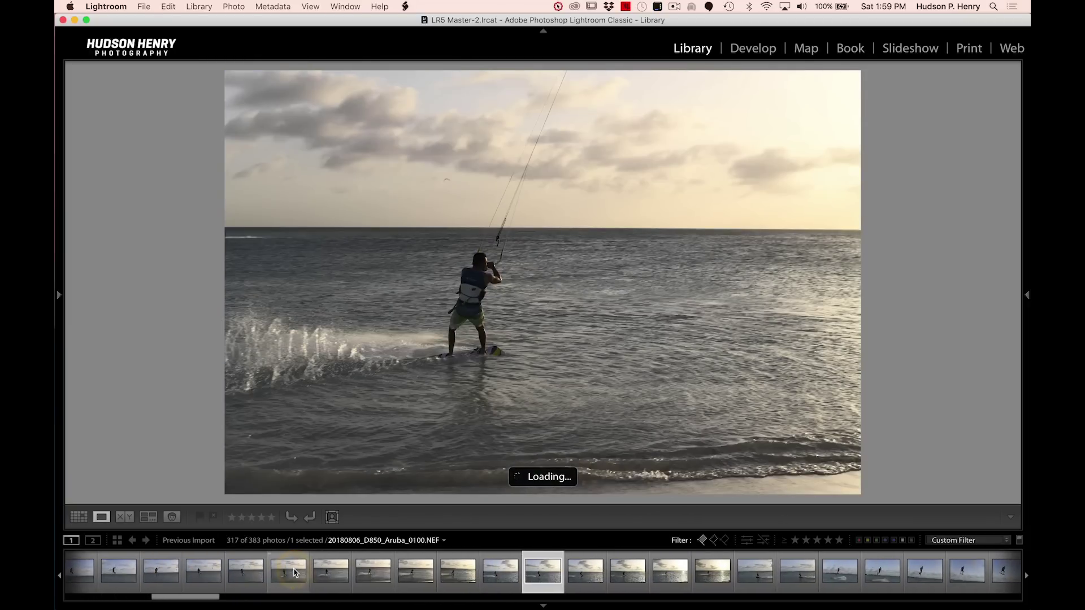
key(Right)
key(Right)
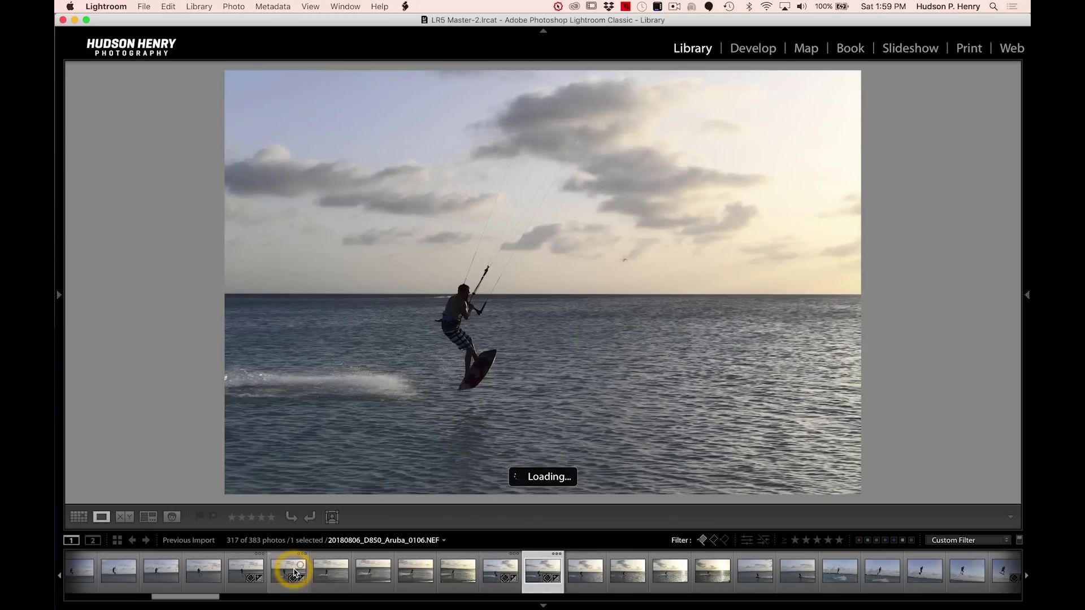
Step: Compare the backlit ride-away frames with the next rider's jump, and reject photos 0104 and 0105
key(Left)
key(Left)
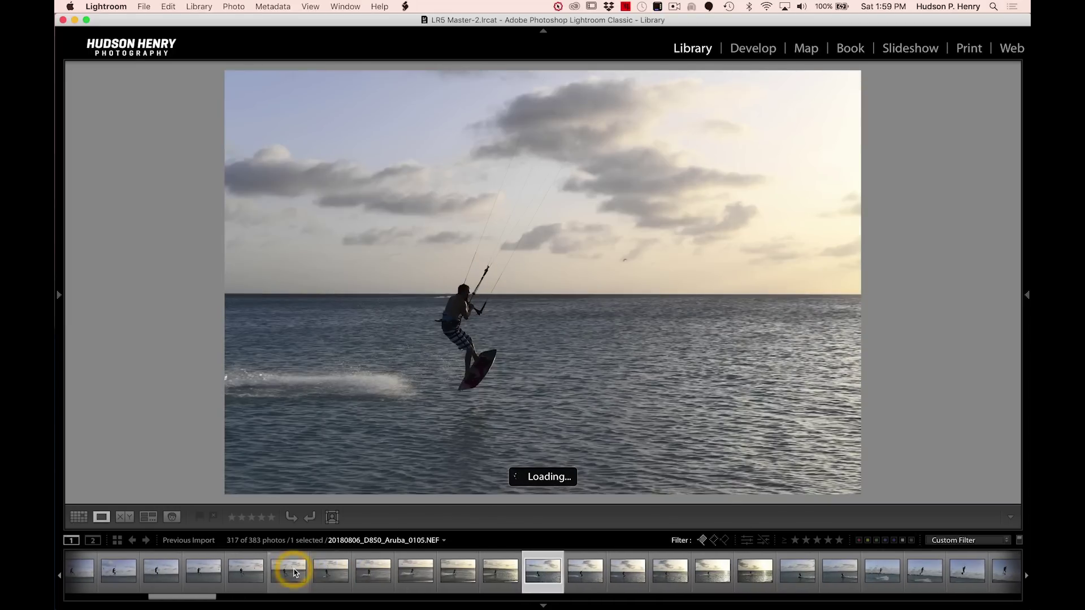
key(Left)
key(Left)
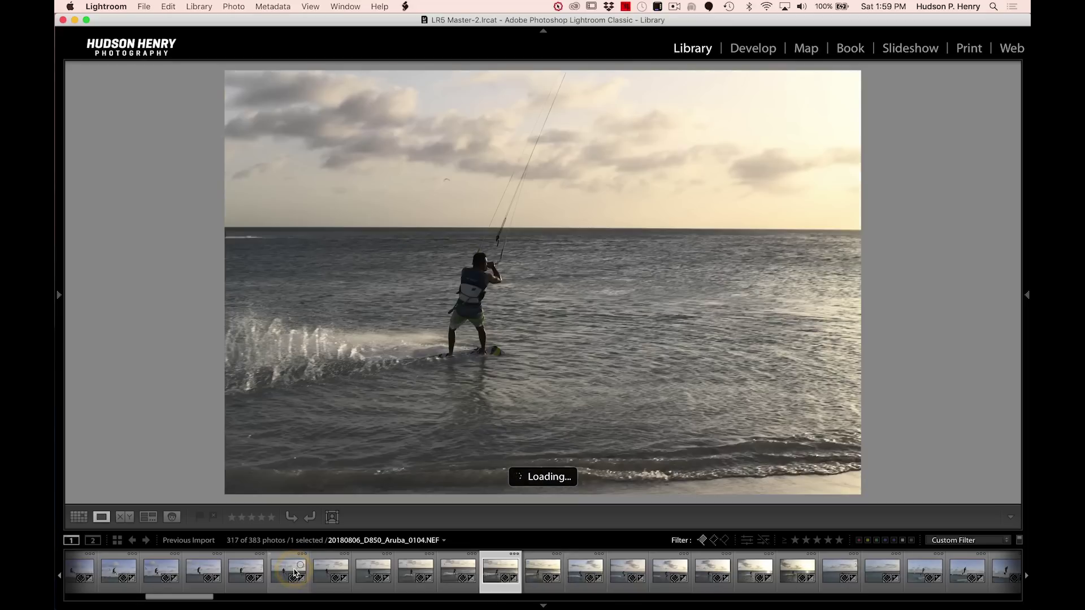
key(Left)
key(Left)
key(Right)
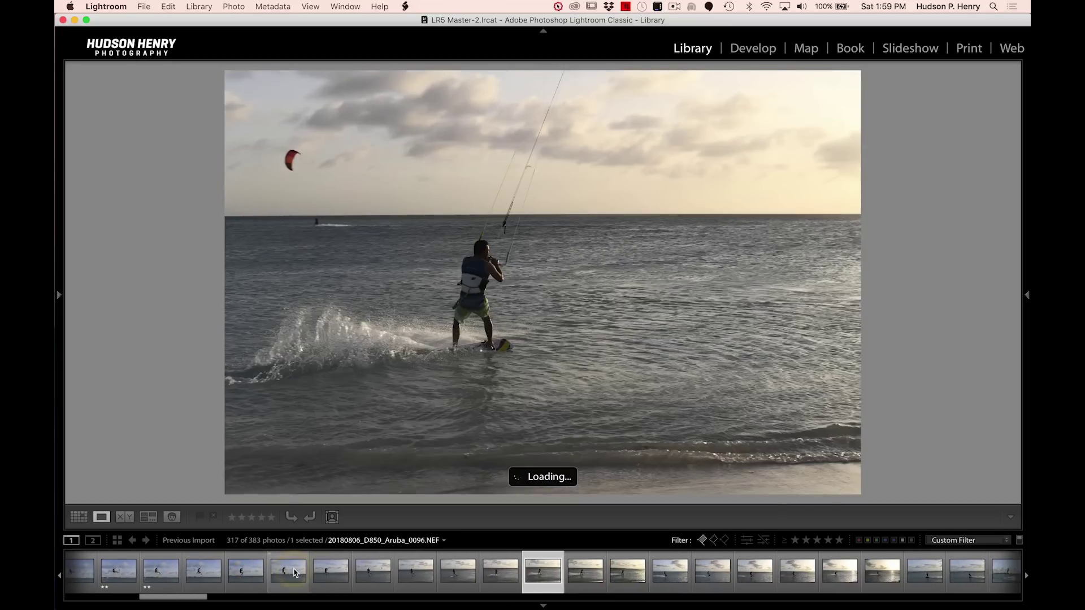
key(Right)
key(Right)
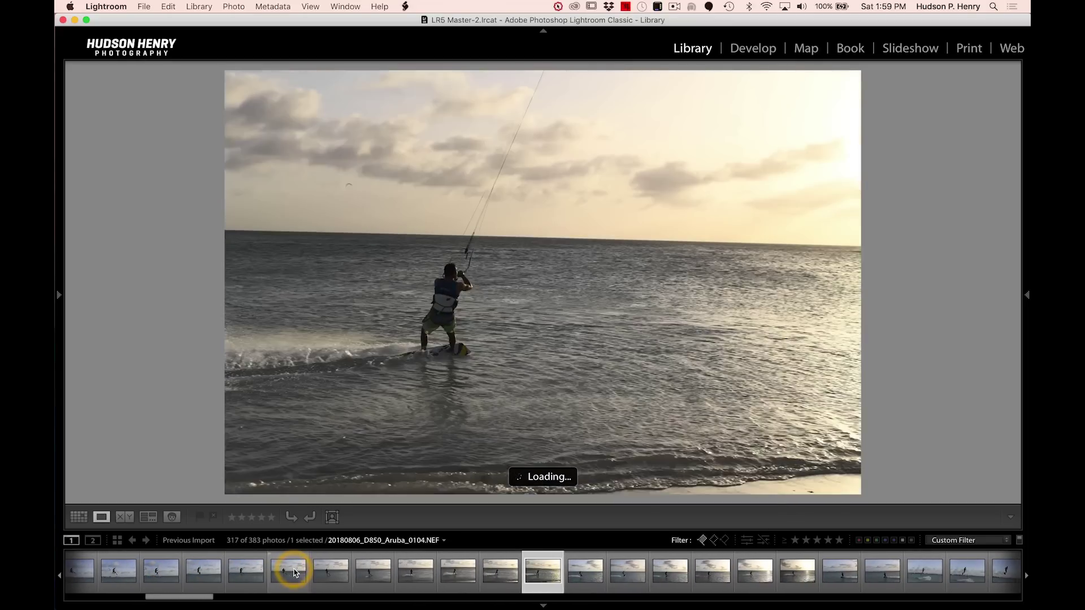
key(x)
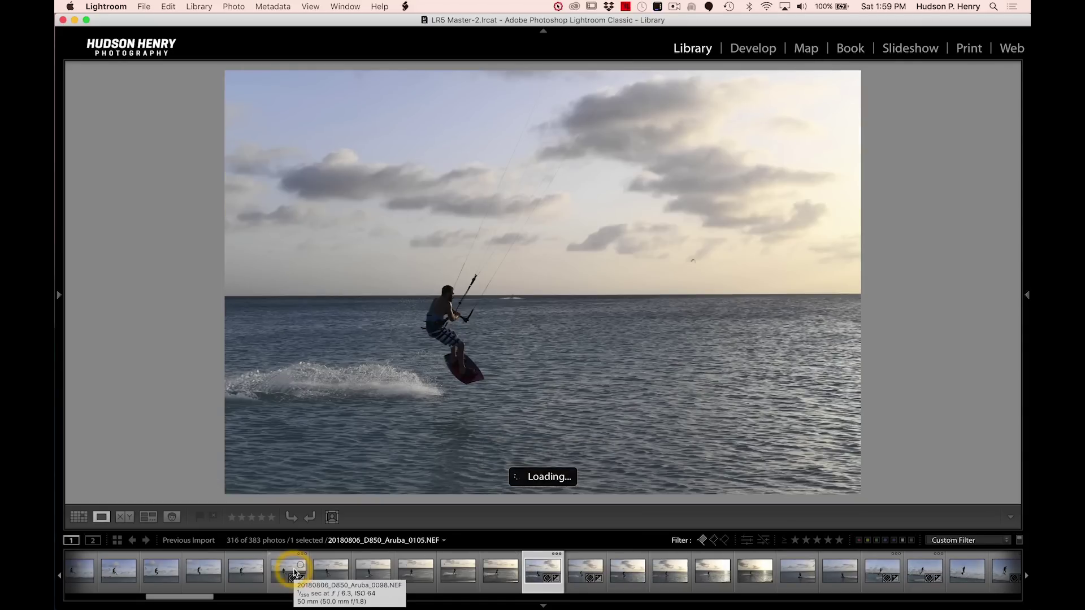
key(Right)
key(x)
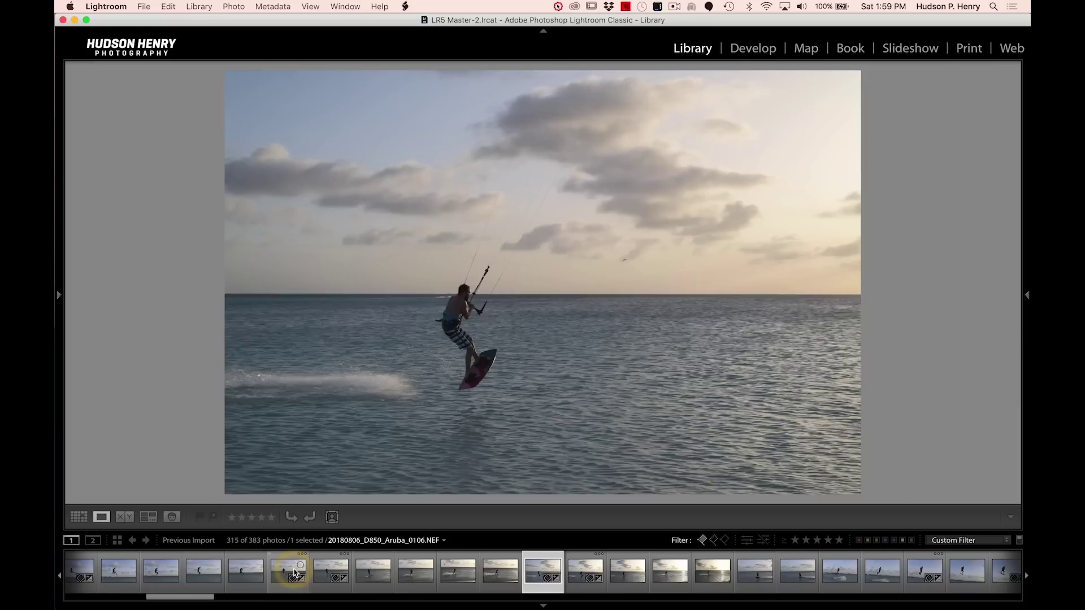
Step: Reject the second rider's backlit kitesurfing photos 0106 through 0112
key(x)
key(x)
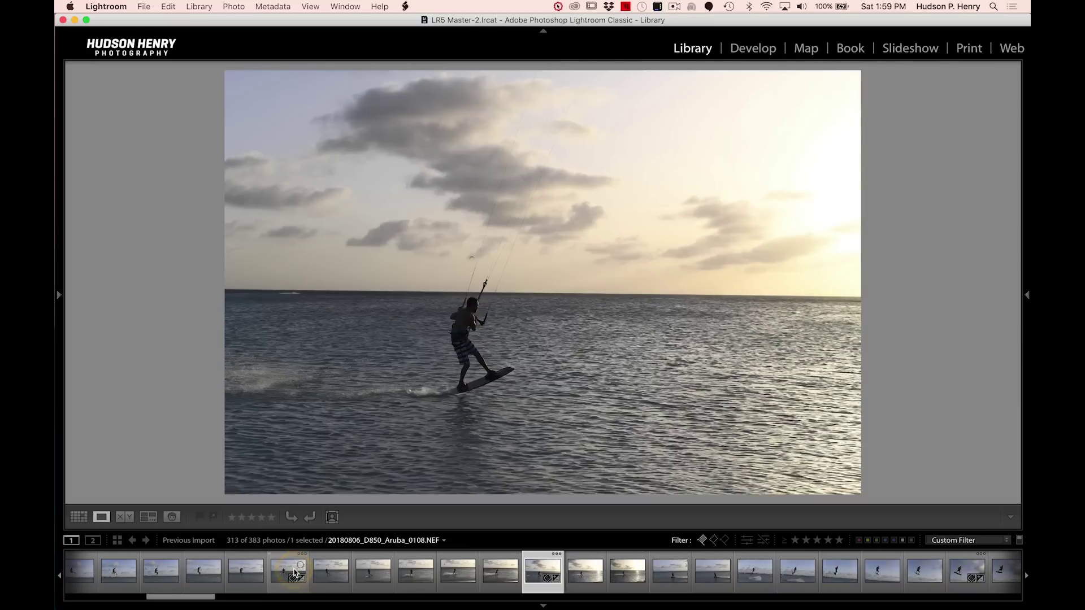
key(x)
key(x)
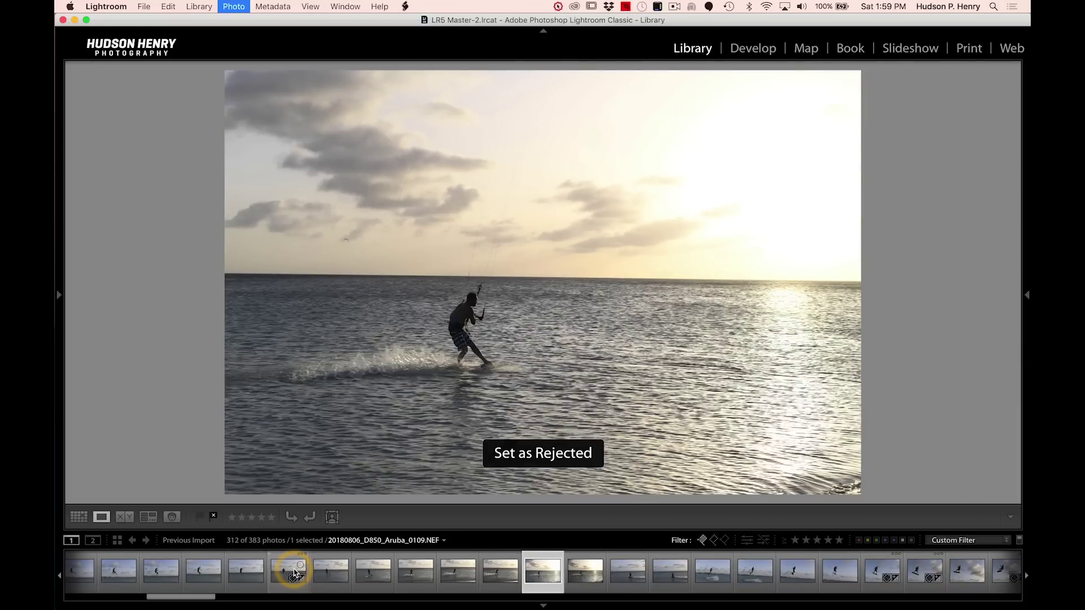
key(x)
key(x)
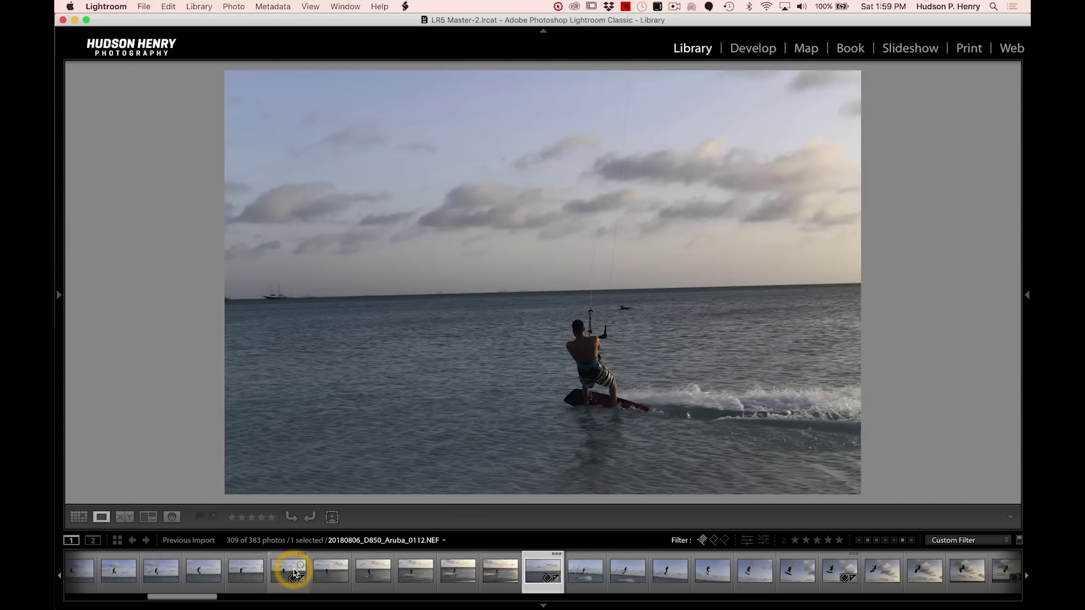
key(x)
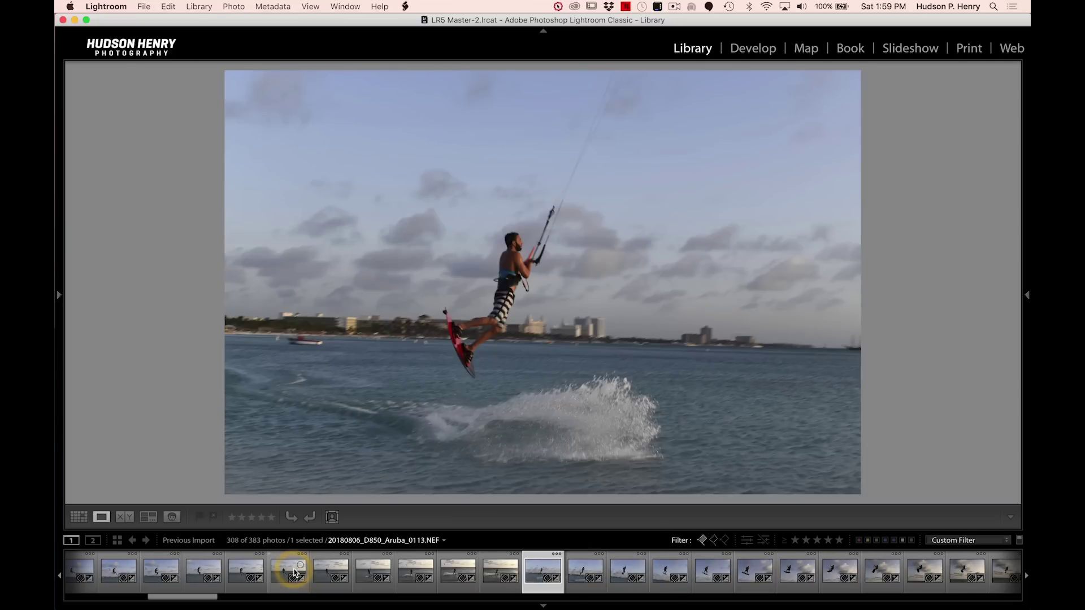
Step: Rate kitesurfing photo 0113 one star and reject the following jump frames 0114, 0115 and 0117
key(1)
key(x)
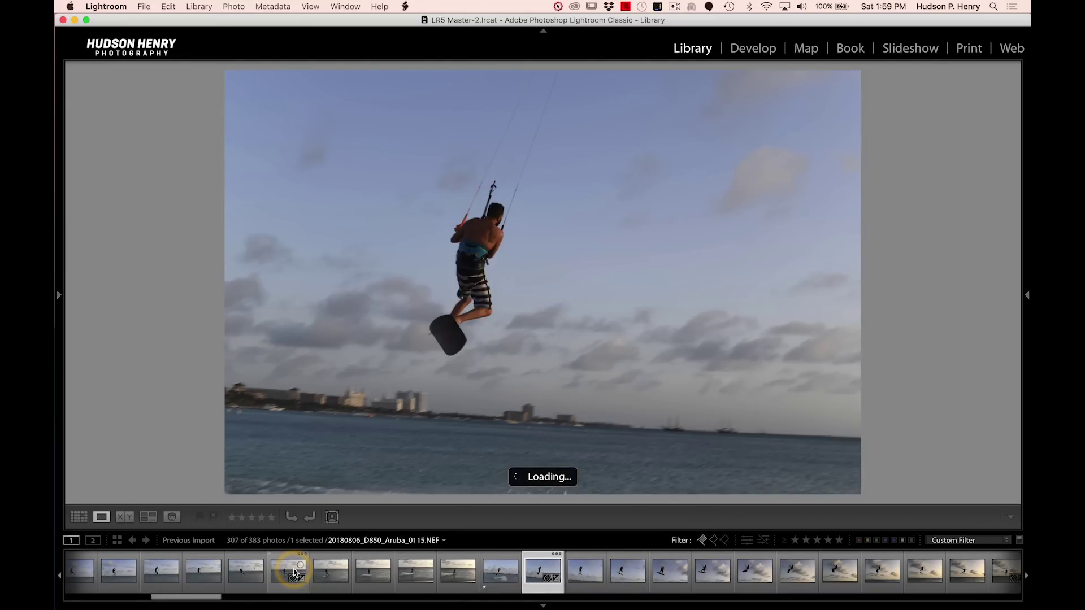
key(x)
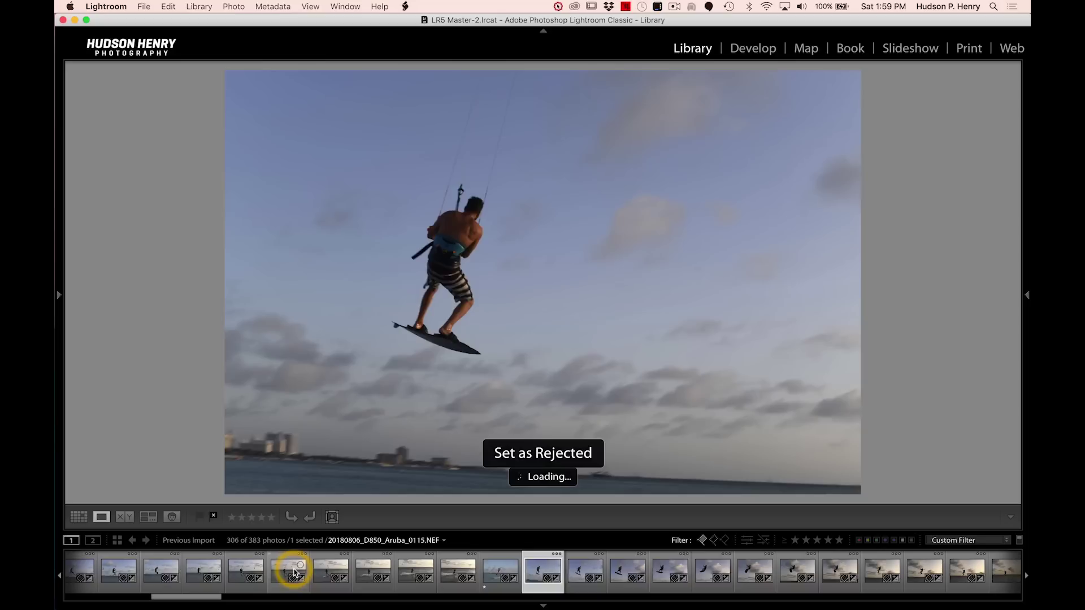
key(Right)
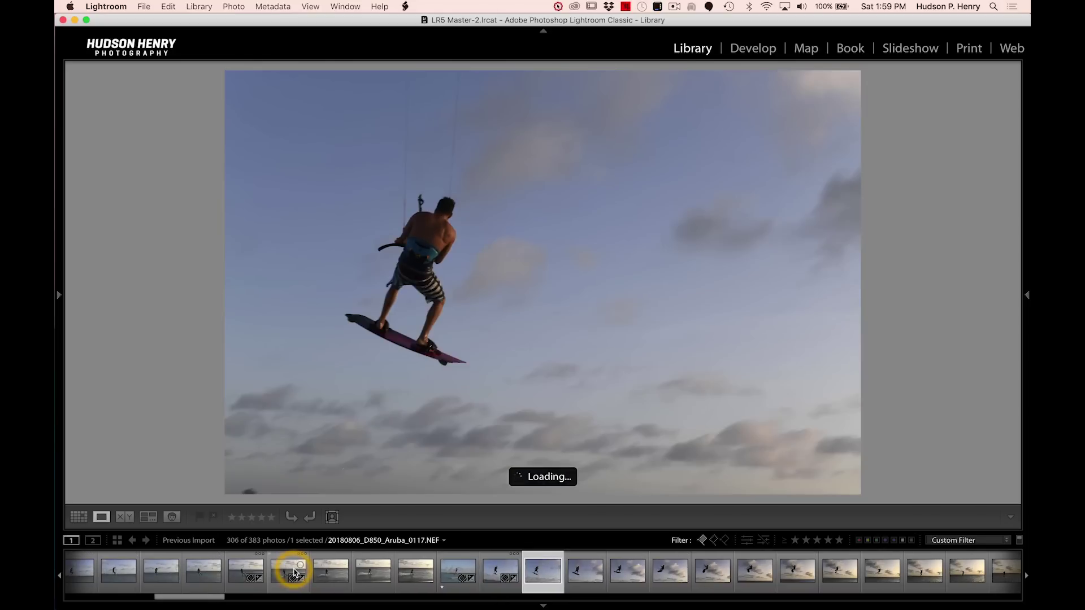
key(x)
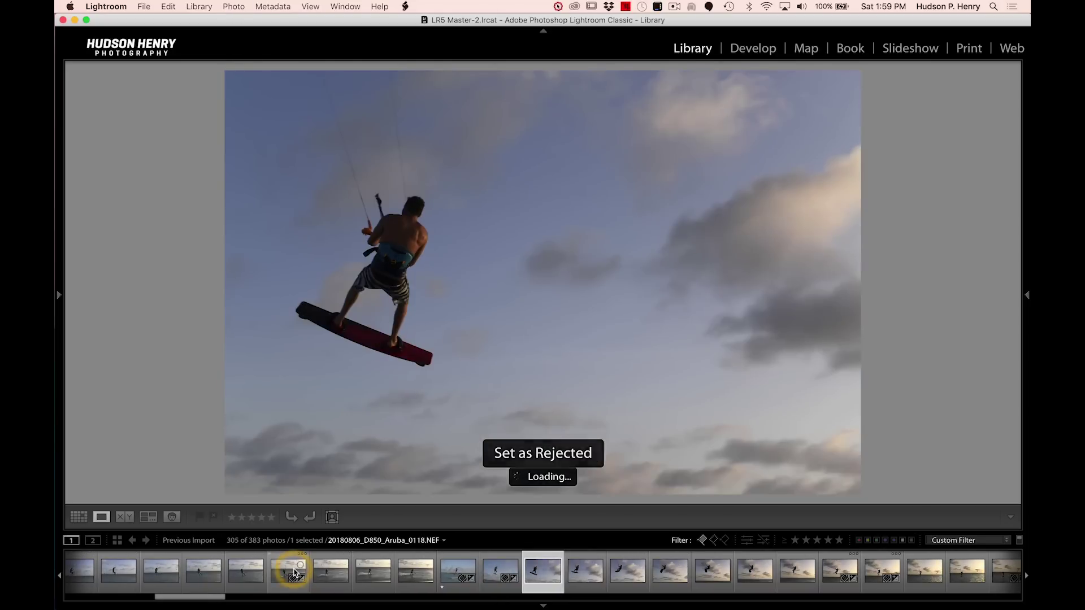
Step: Rate the mid-air jump photos 0118 and 0120 one star and photo 0122 two stars
key(1)
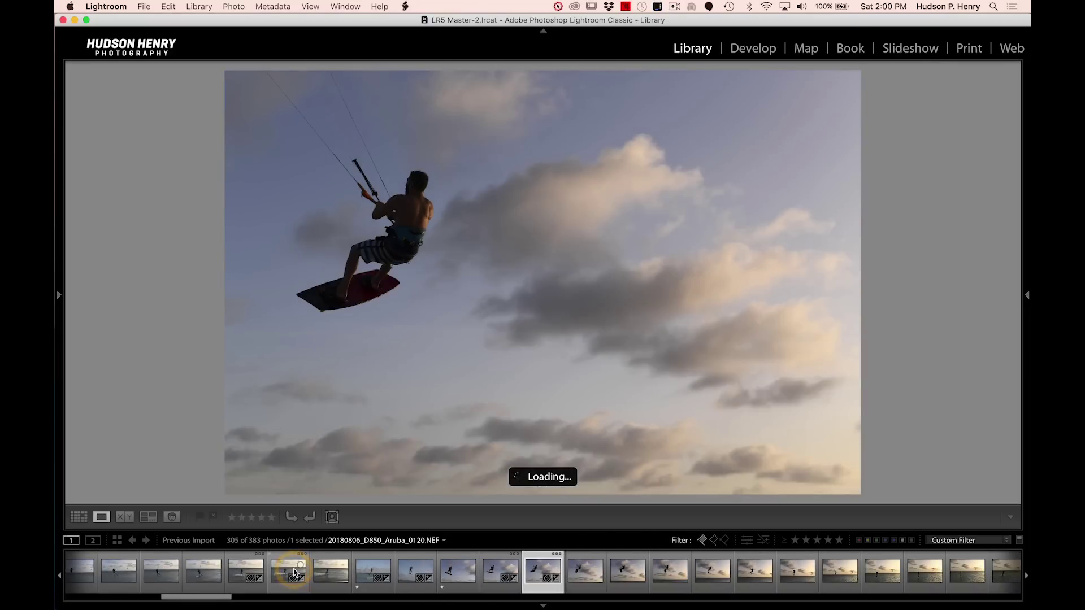
key(1)
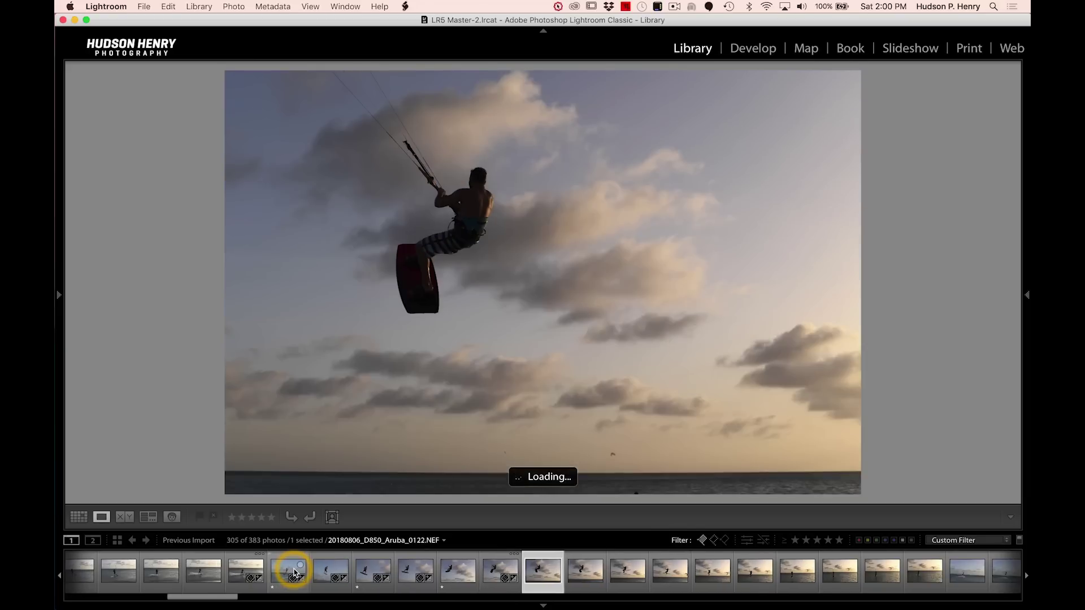
key(2)
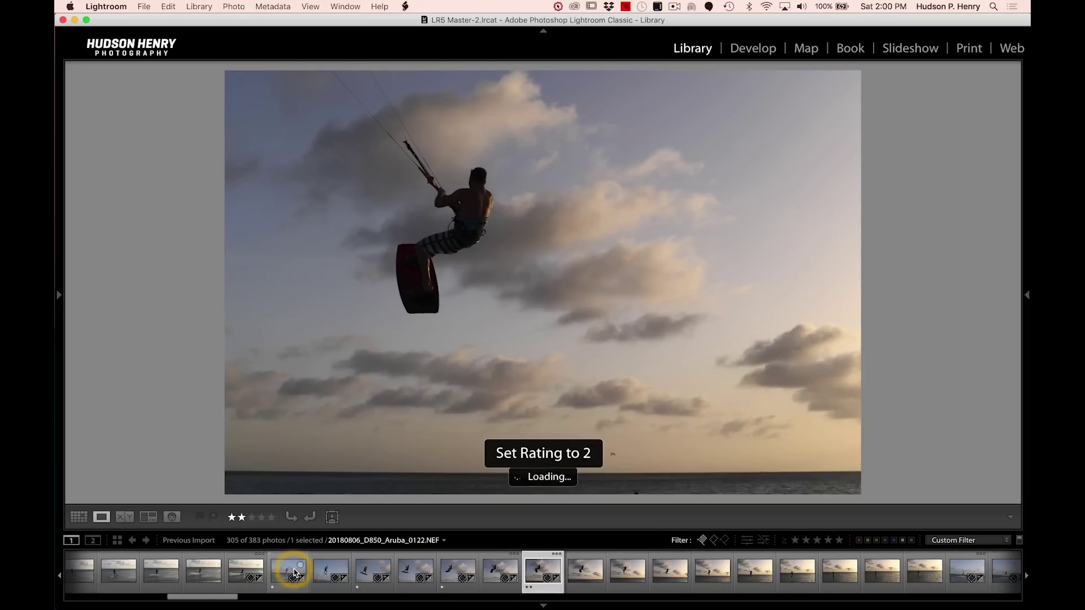